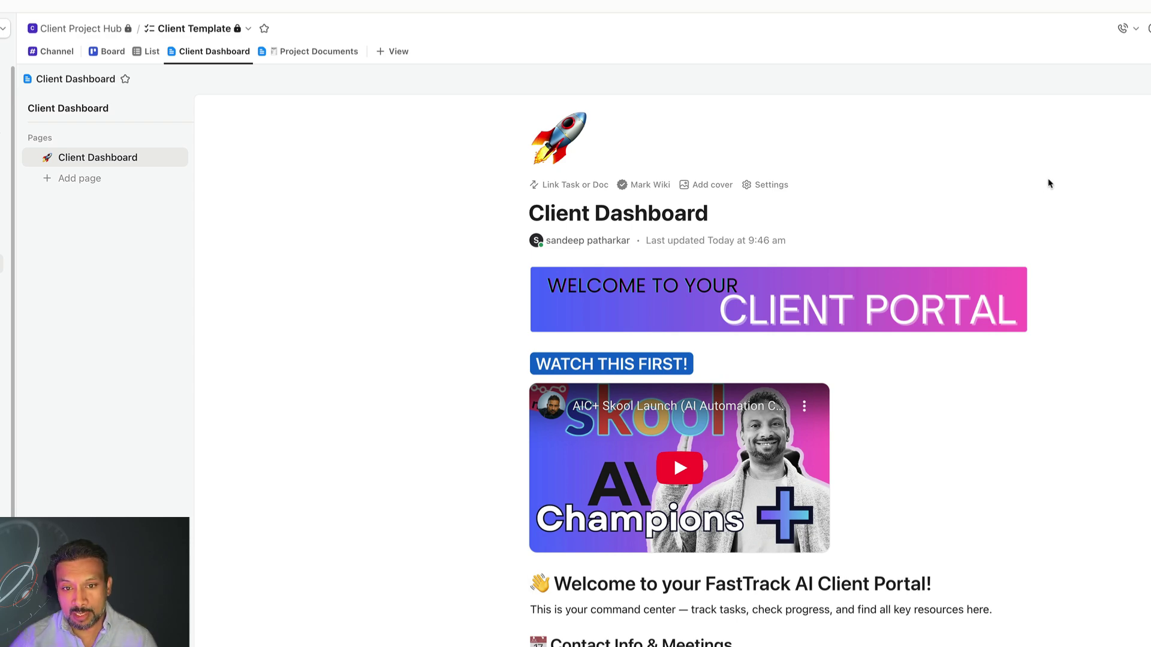
Step: Highlight the dashboard's working-hours days and hours, then visit the client chat channel and return
scroll(1049, 183, down, 1)
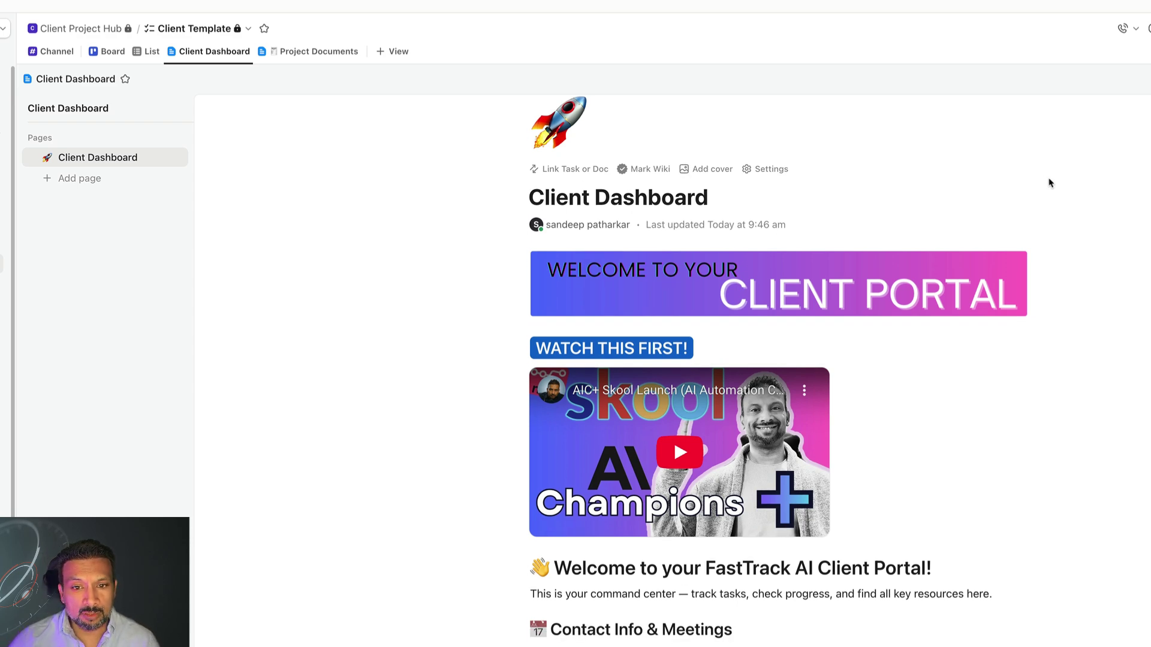
scroll(1048, 183, down, 5)
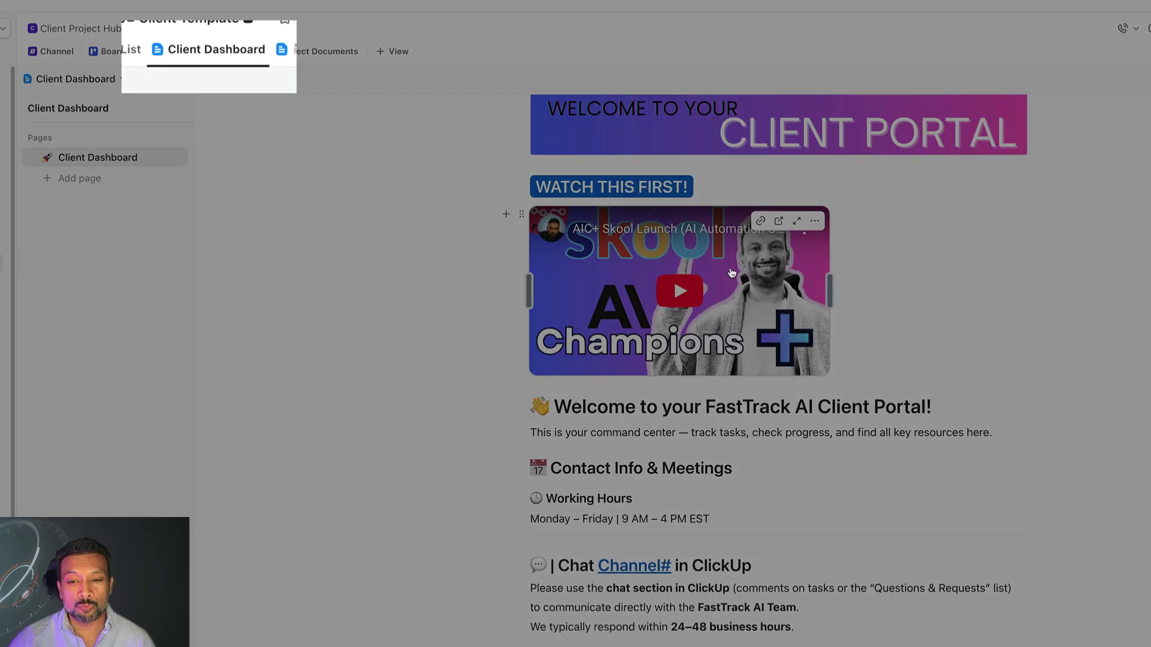
scroll(998, 285, down, 5)
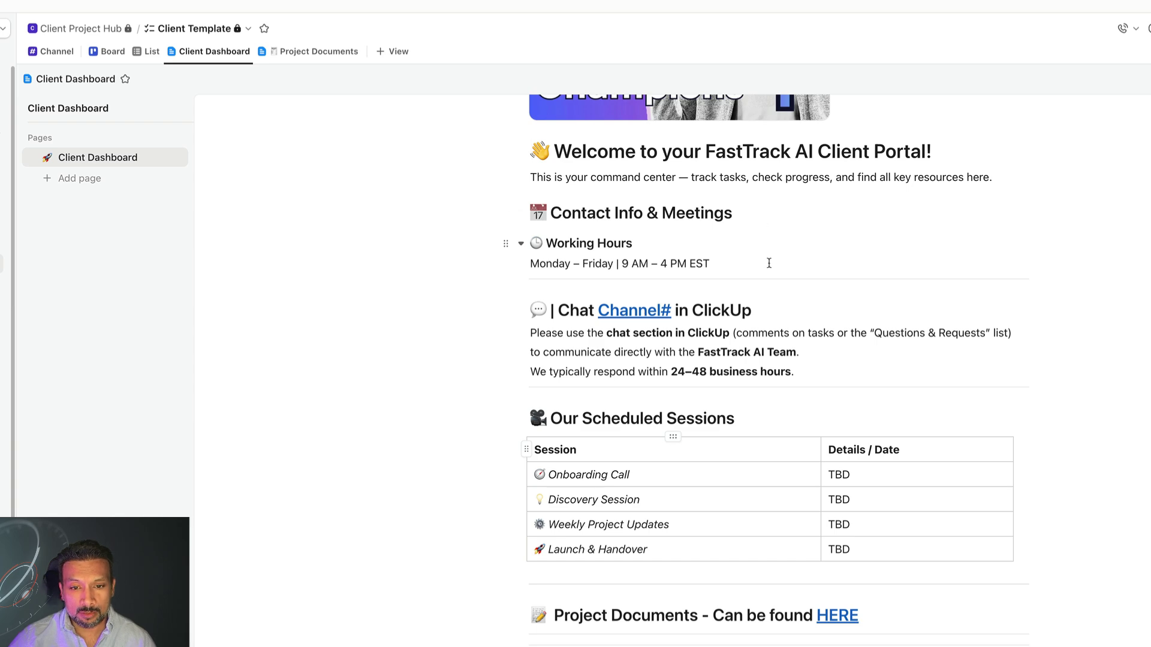
drag(711, 265, 574, 265)
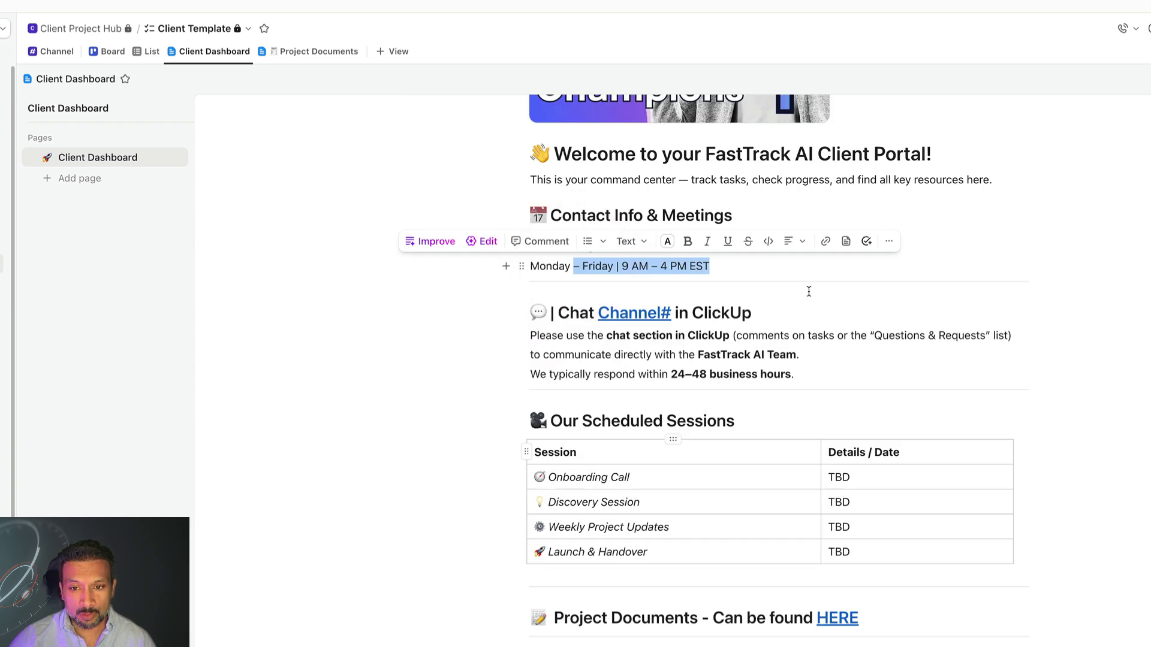
click(841, 282)
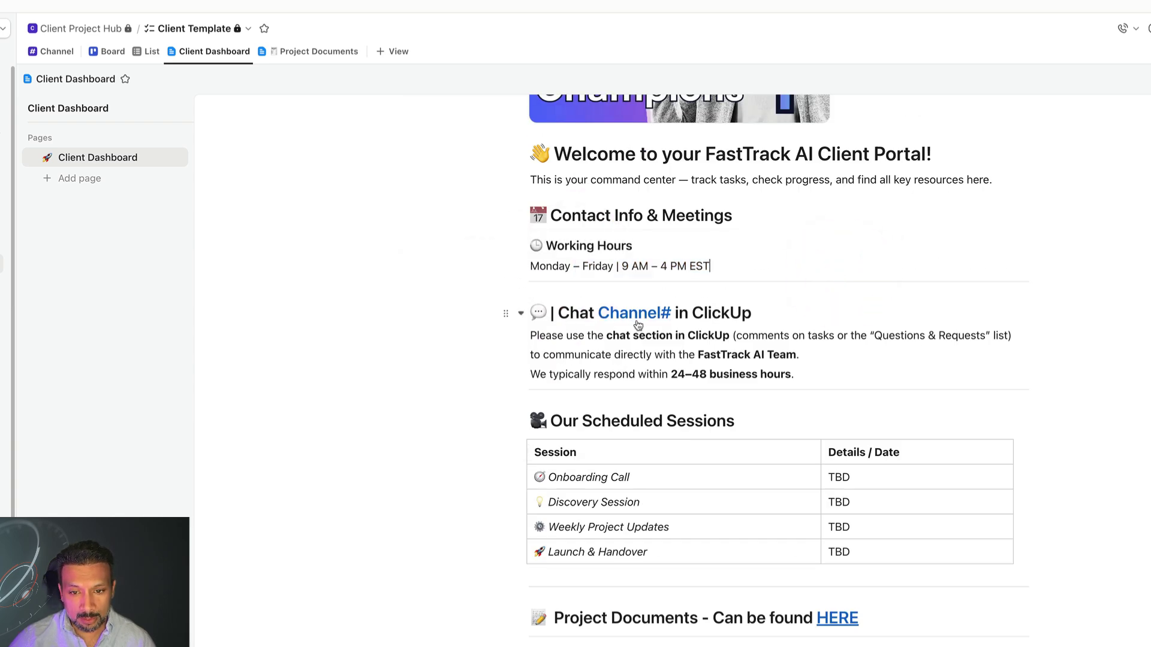
mouse_move(620, 322)
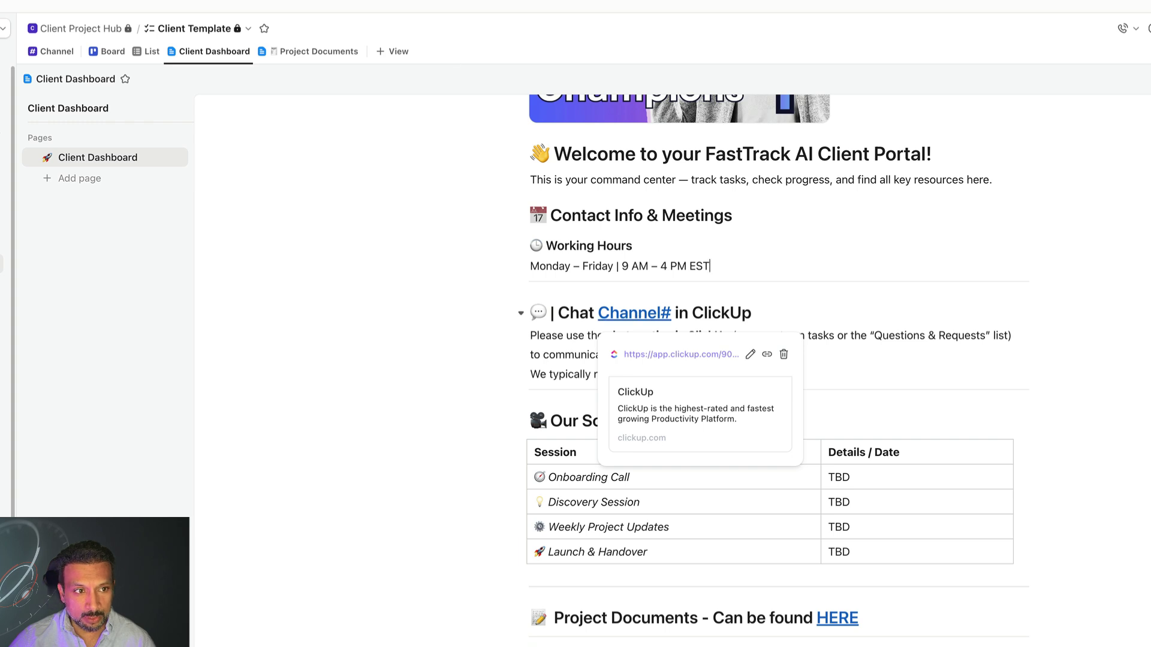
click(56, 53)
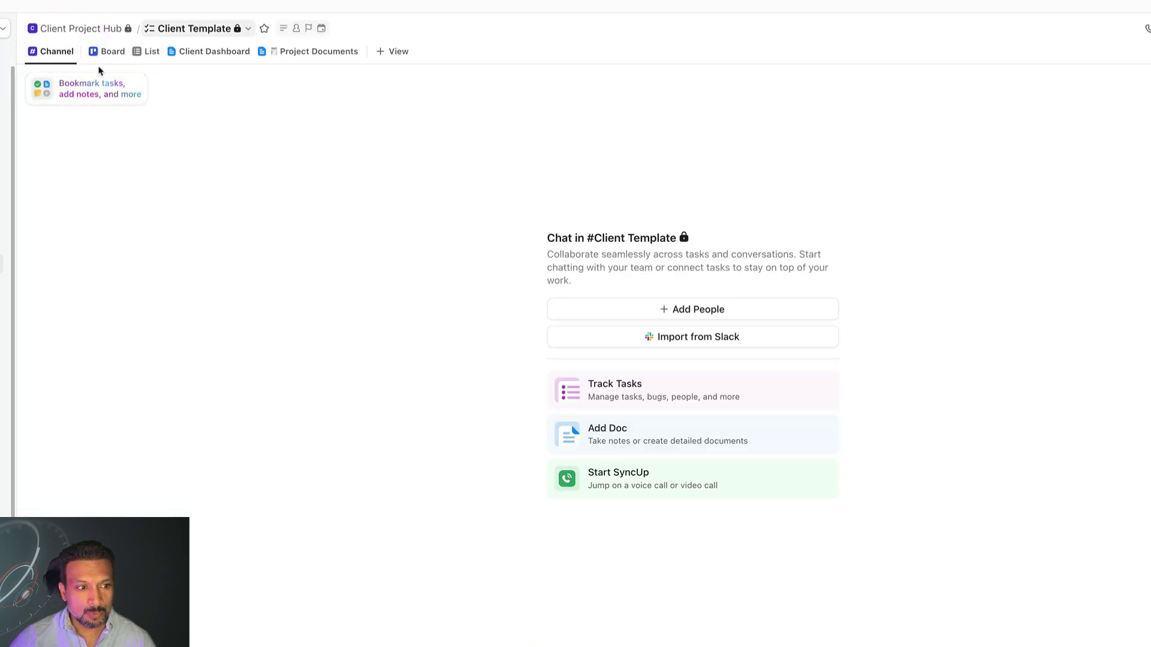
click(195, 52)
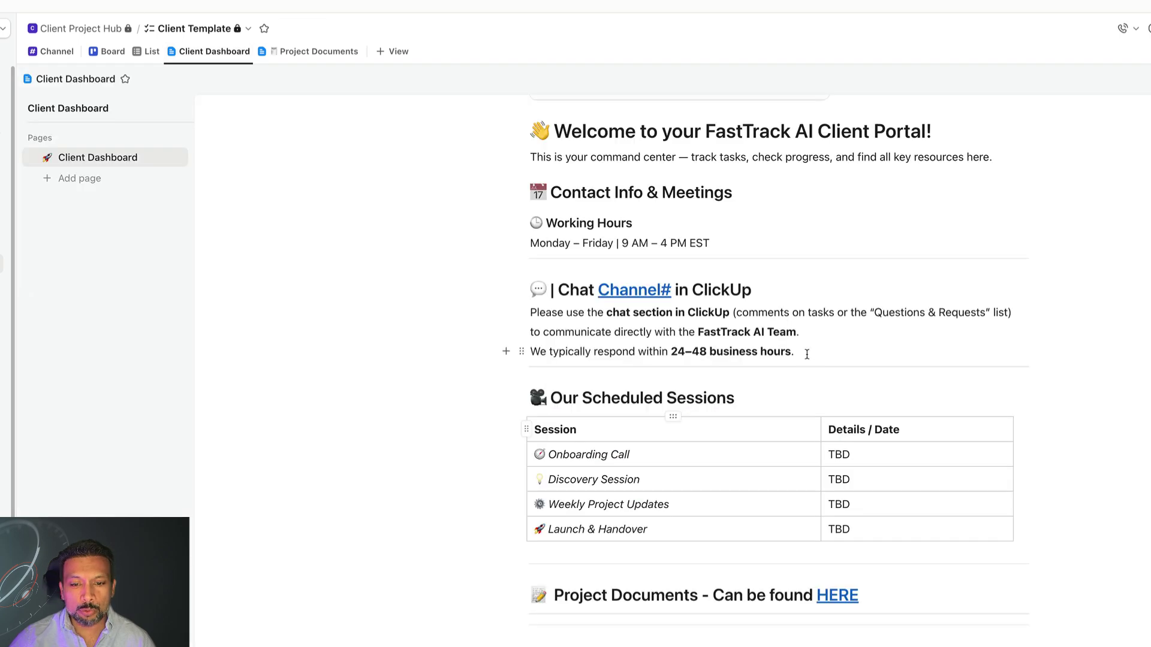
Step: Scroll the dashboard past the response-time sentence to the Weekly Project Updates cell
click(812, 348)
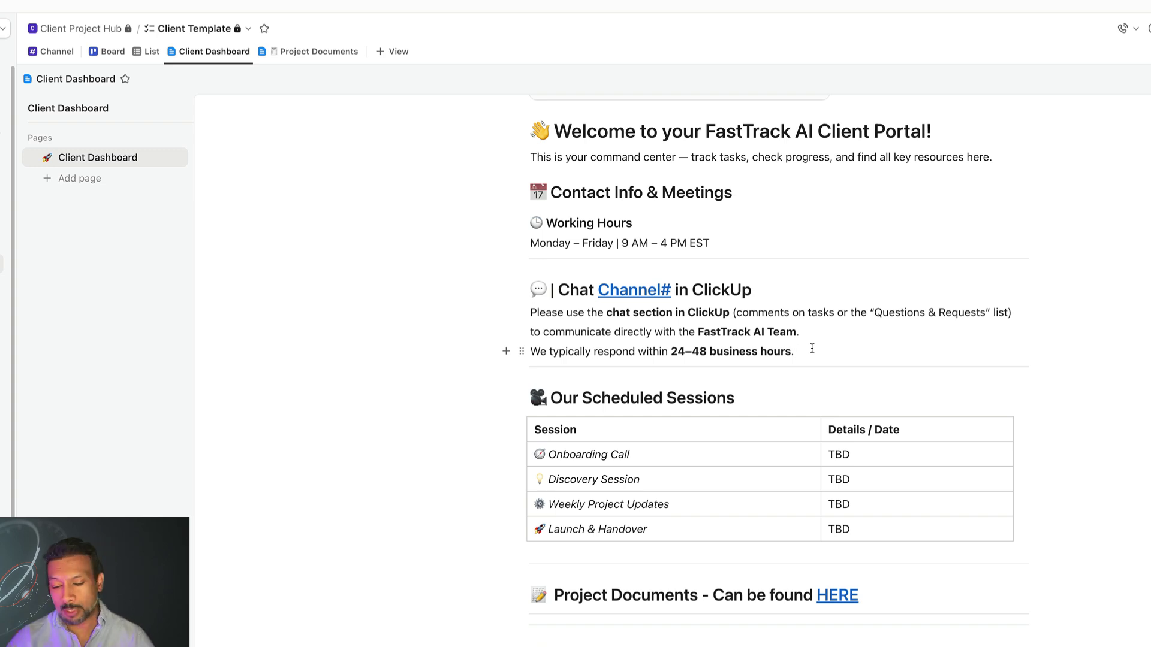
scroll(812, 348, down, 4)
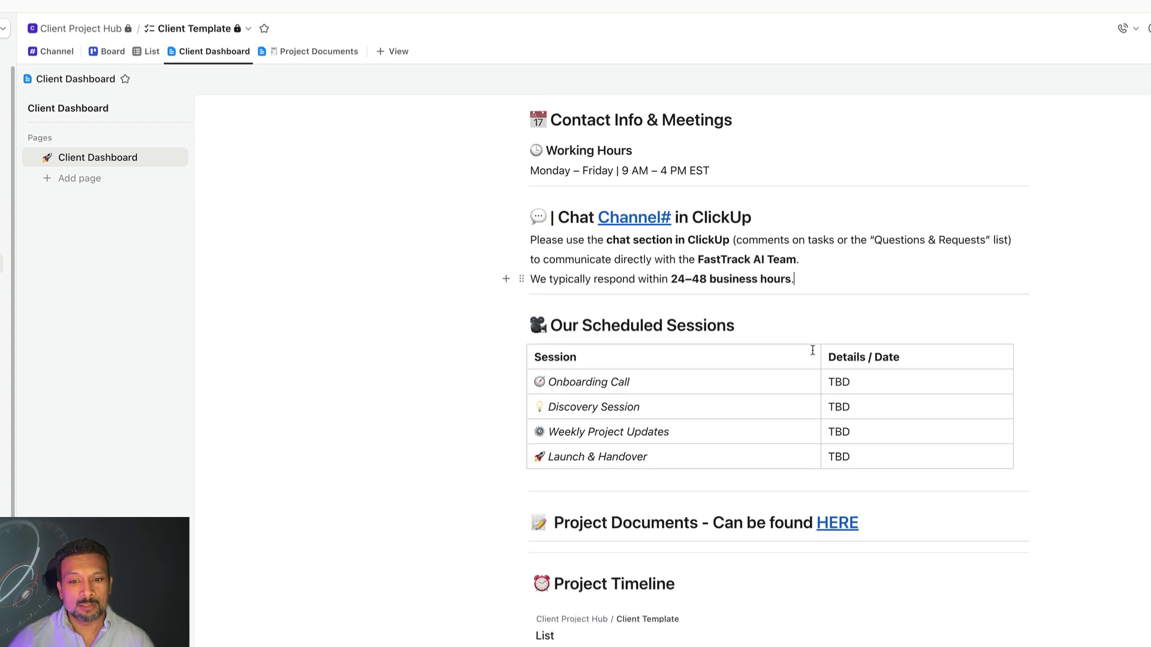
scroll(809, 350, down, 1)
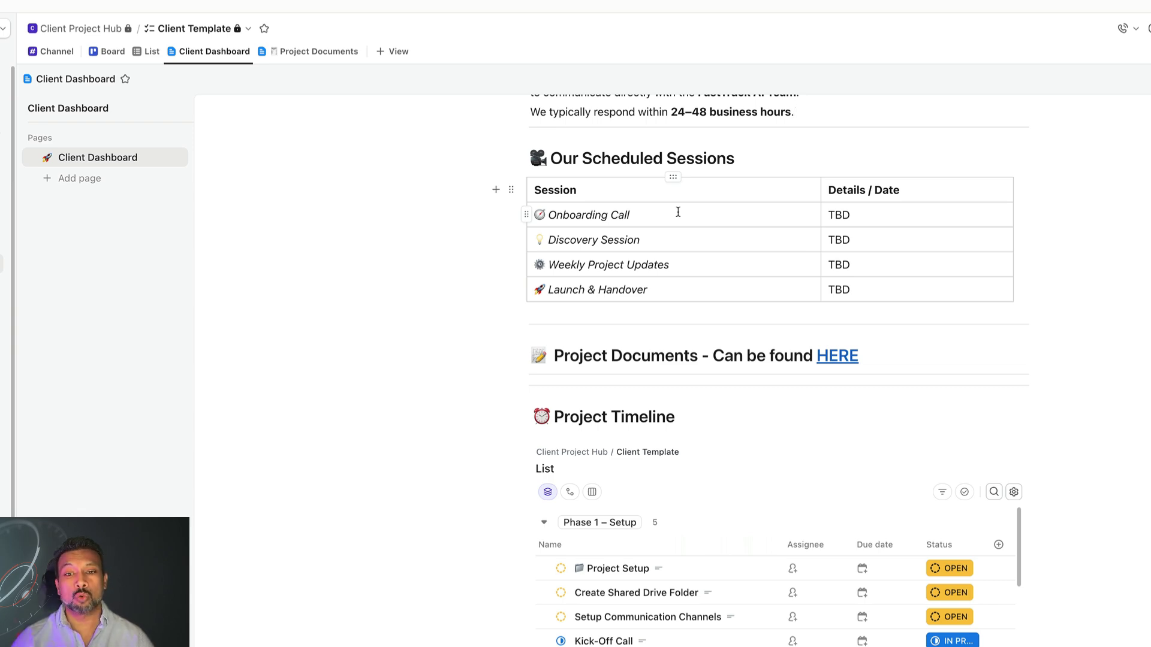
scroll(678, 213, down, 1)
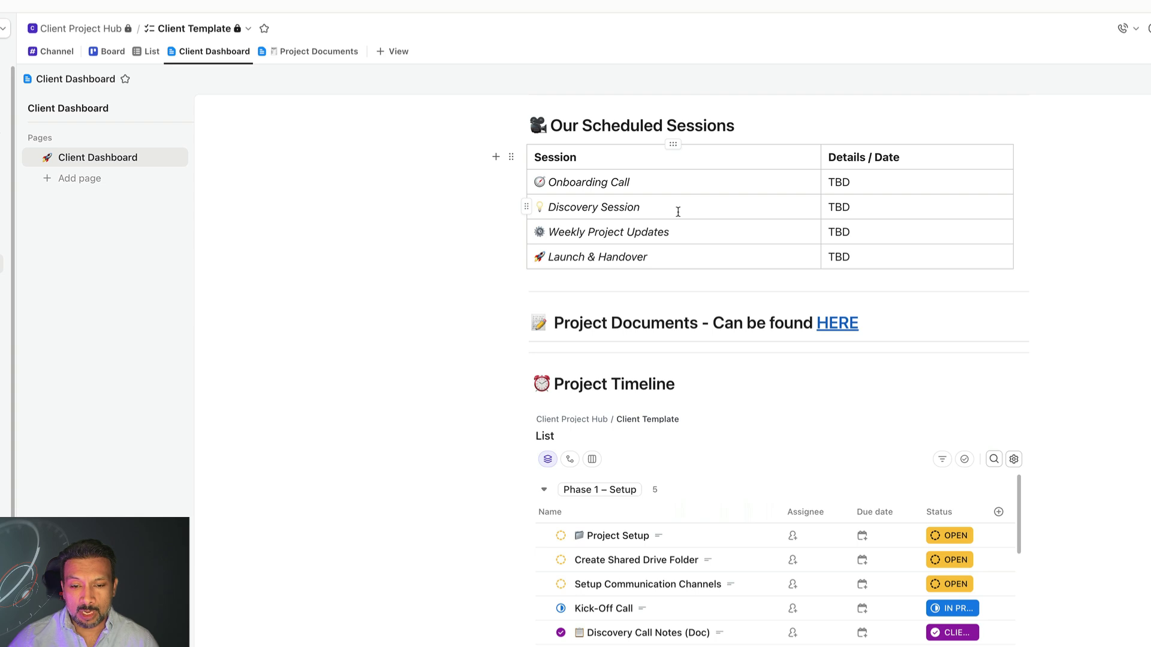
click(673, 233)
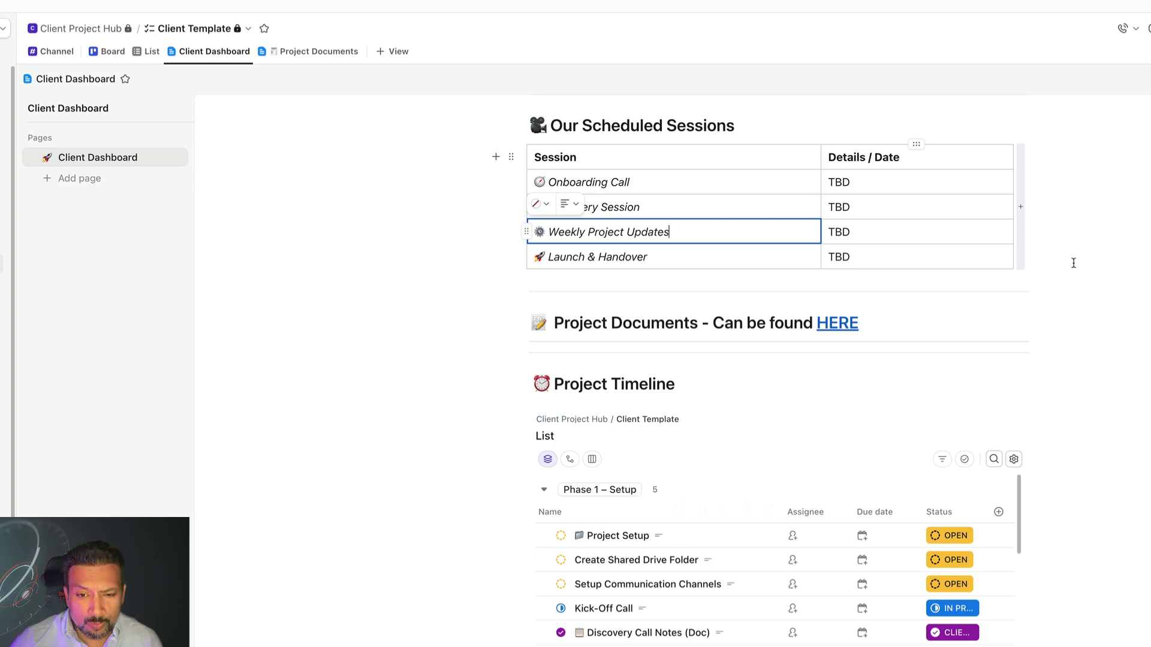
scroll(1073, 265, down, 1)
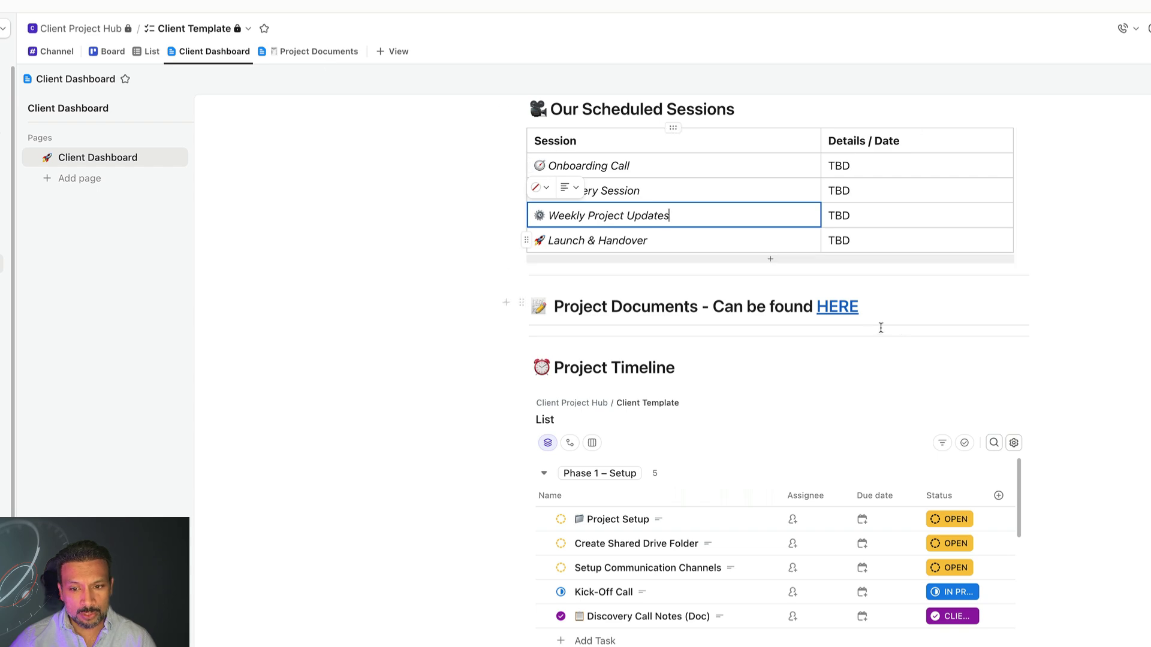
Step: Browse the Project Documents: Project Brief, Discovery Notes, Technical Design, QA & Testing Plan, Handover Notes
click(844, 311)
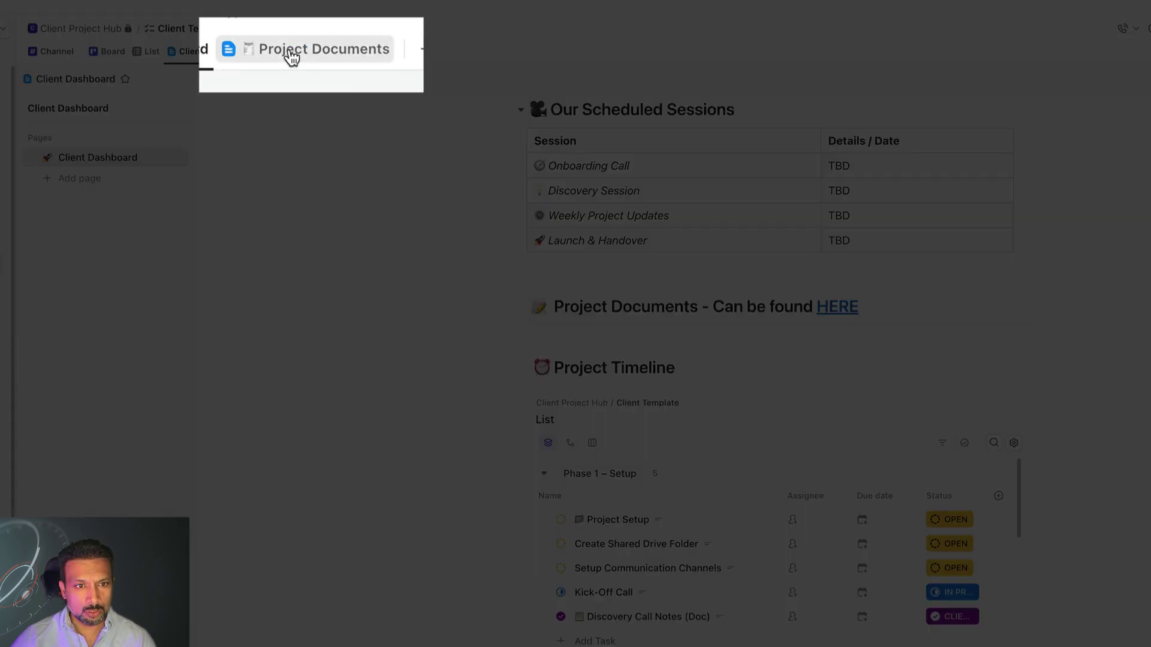
click(300, 51)
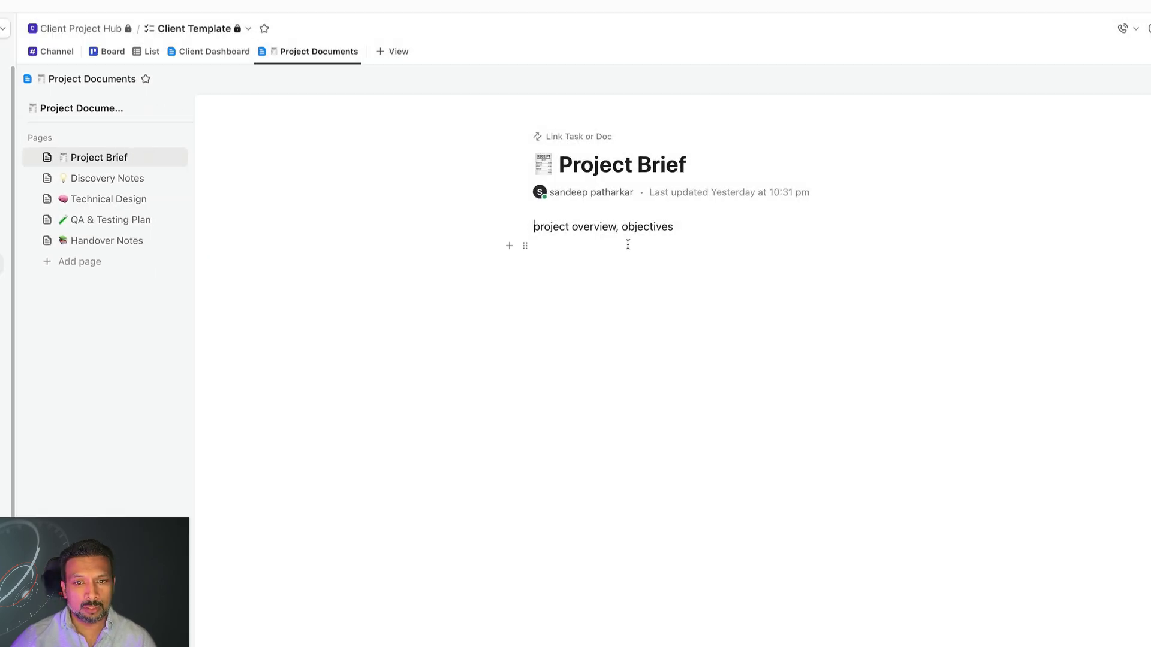
click(122, 178)
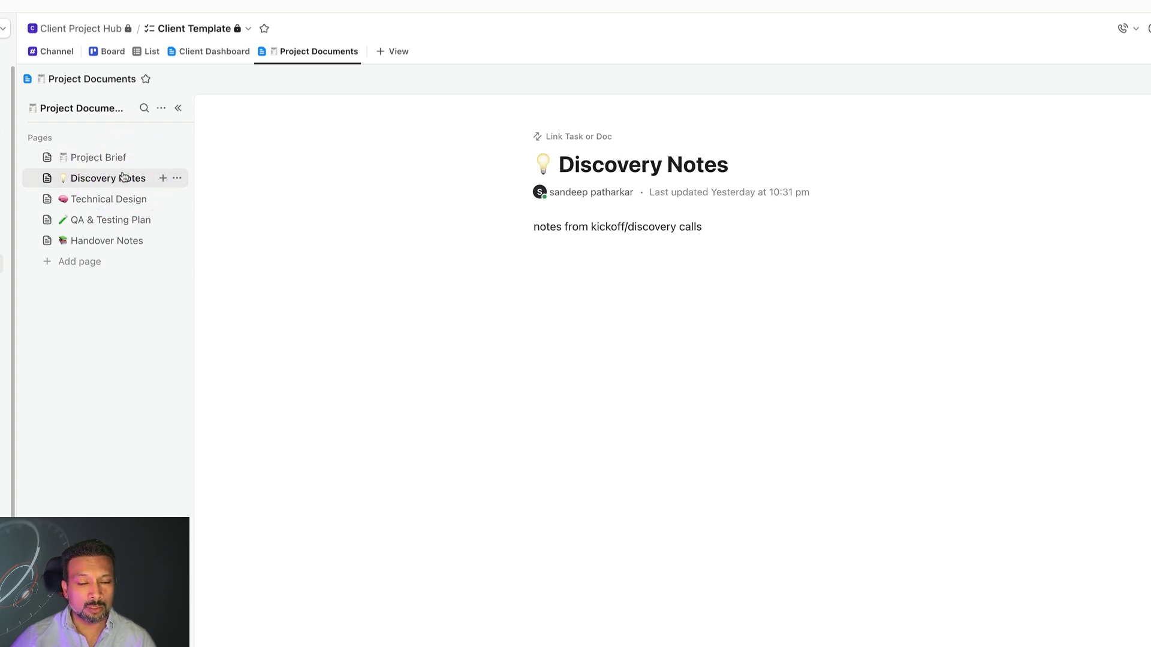
click(110, 198)
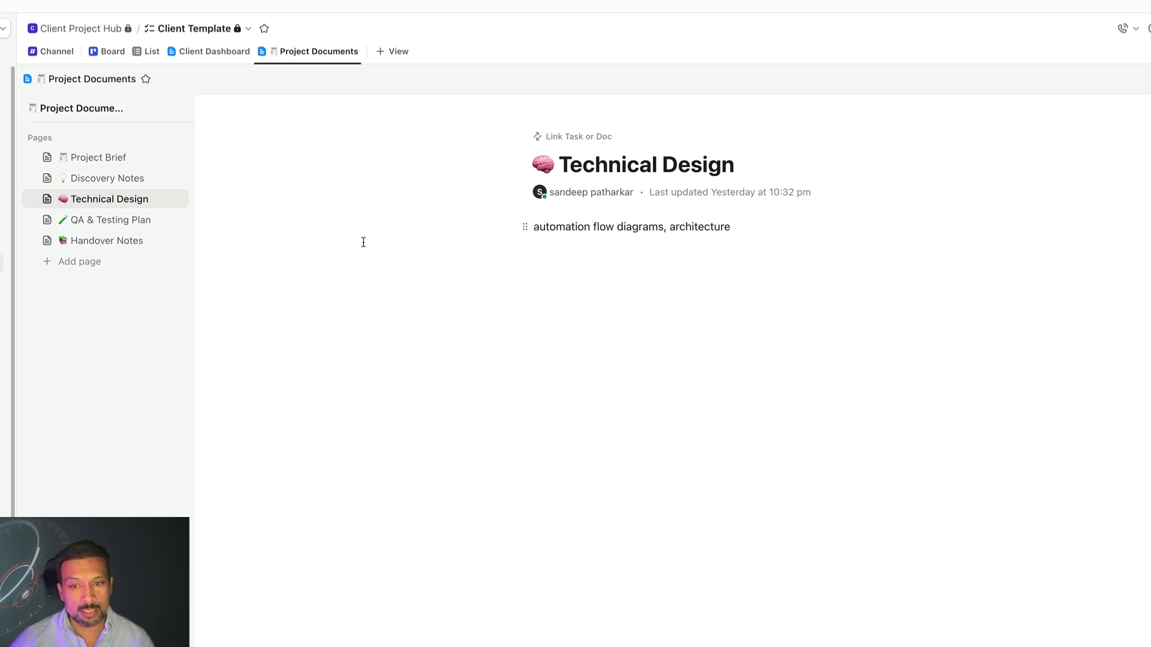
click(89, 220)
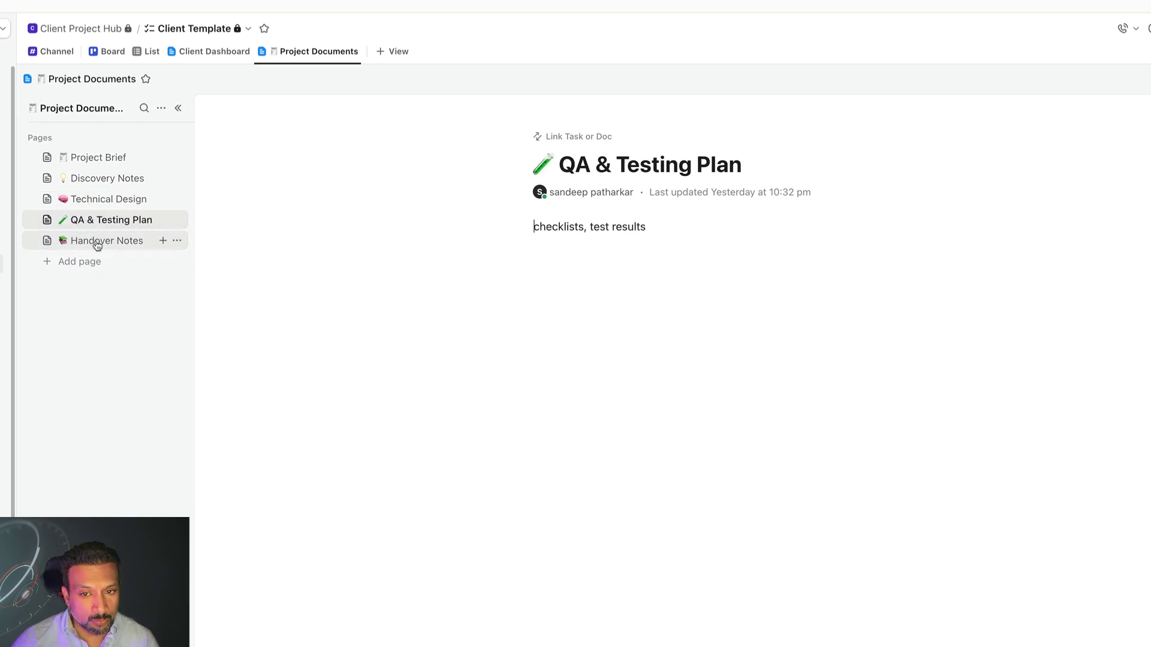
click(97, 243)
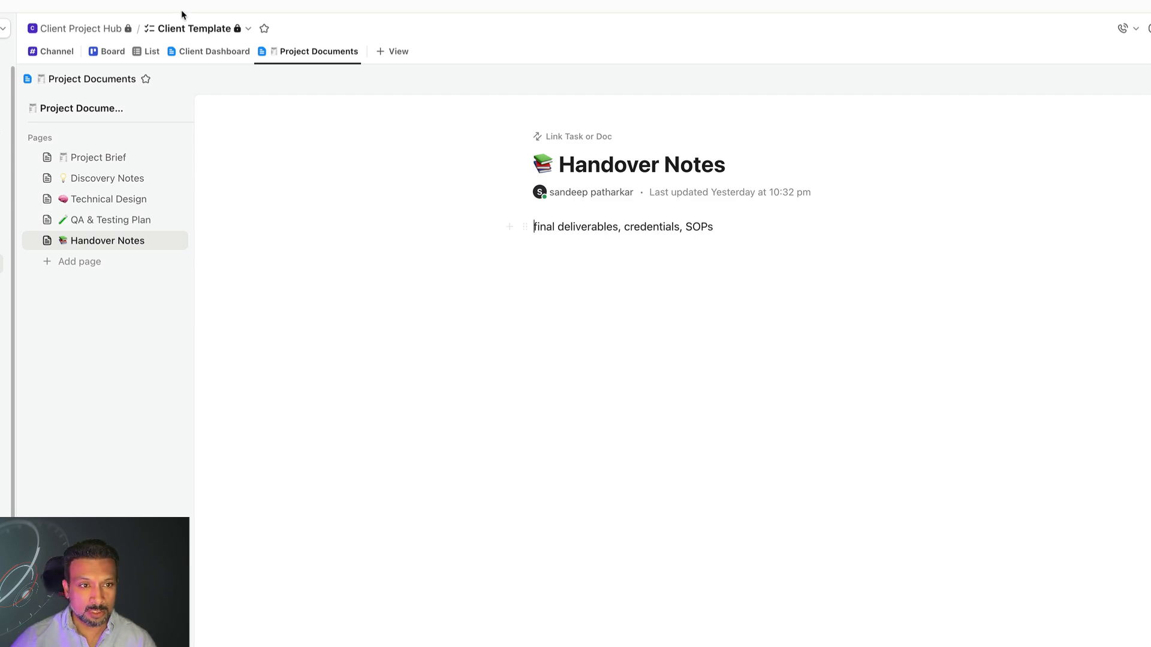
Step: Back on the Client Dashboard, scroll the Project Timeline list and switch to List view
click(228, 62)
scroll(986, 352, down, 12)
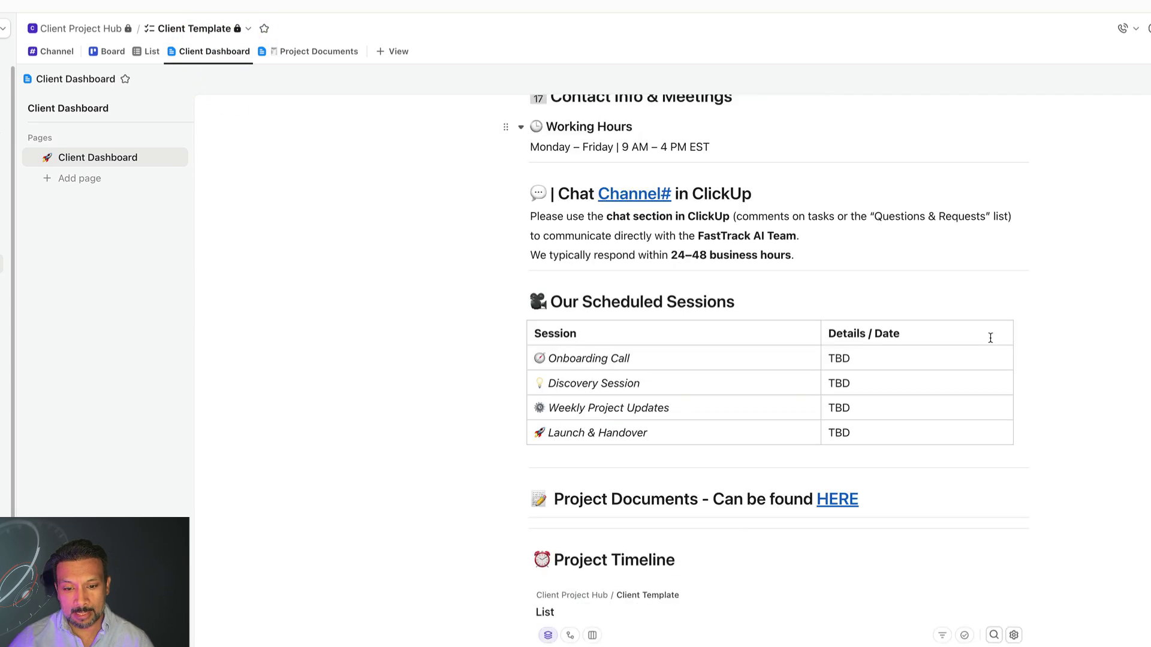
scroll(992, 334, down, 5)
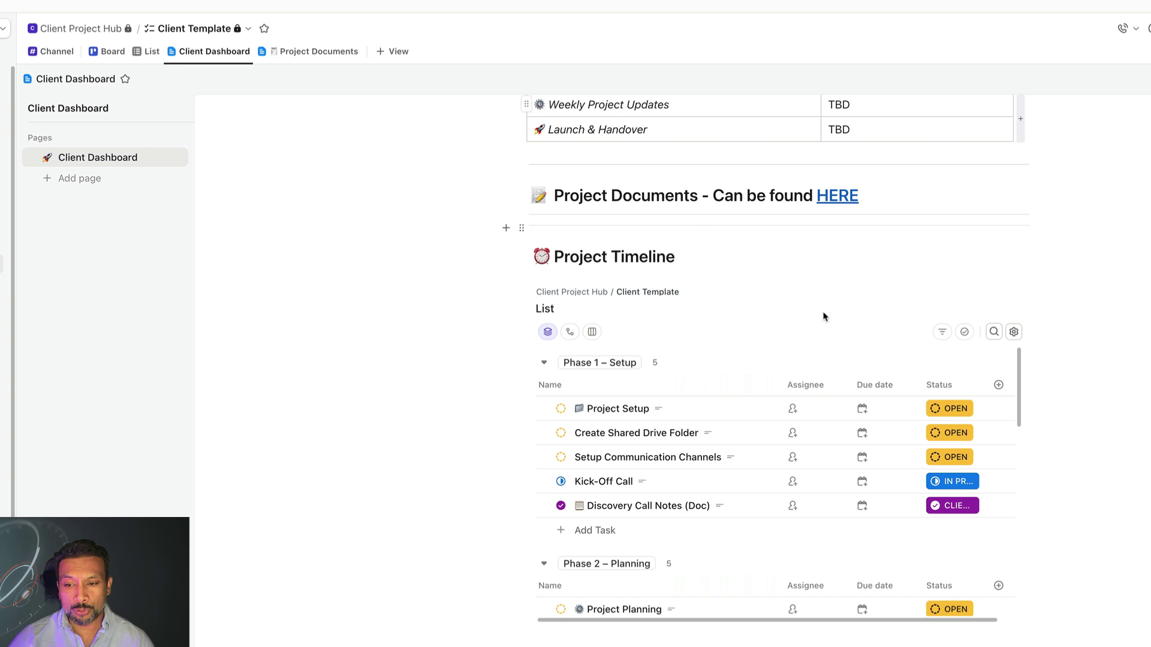
scroll(671, 266, up, 1)
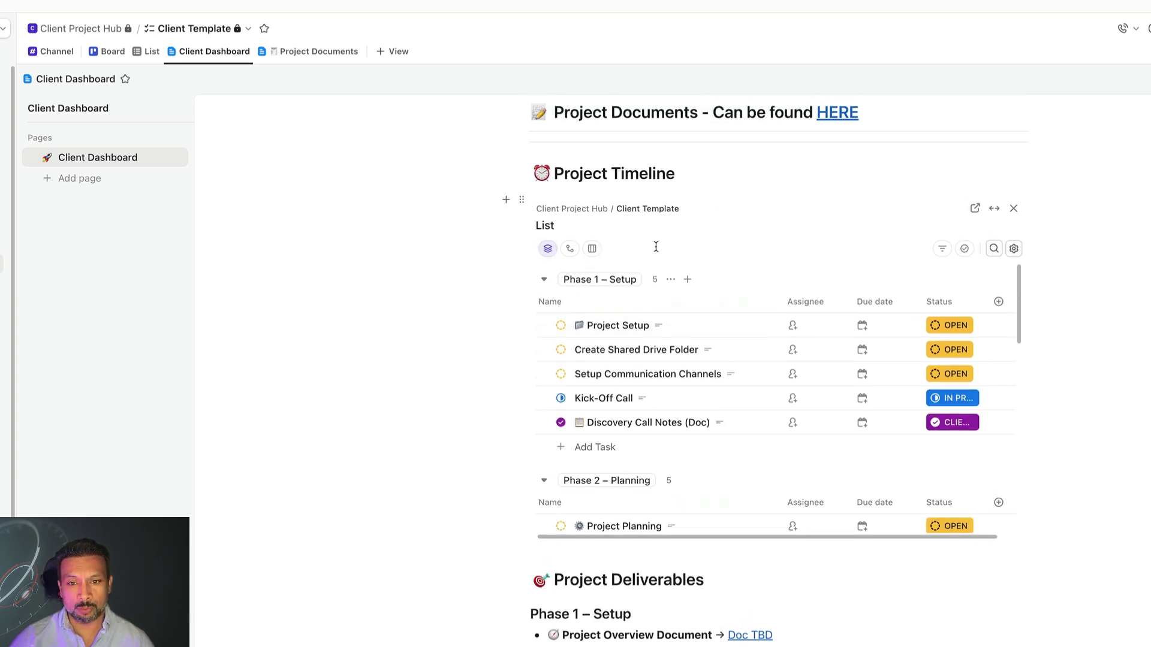
scroll(746, 314, down, 3)
scroll(746, 315, up, 2)
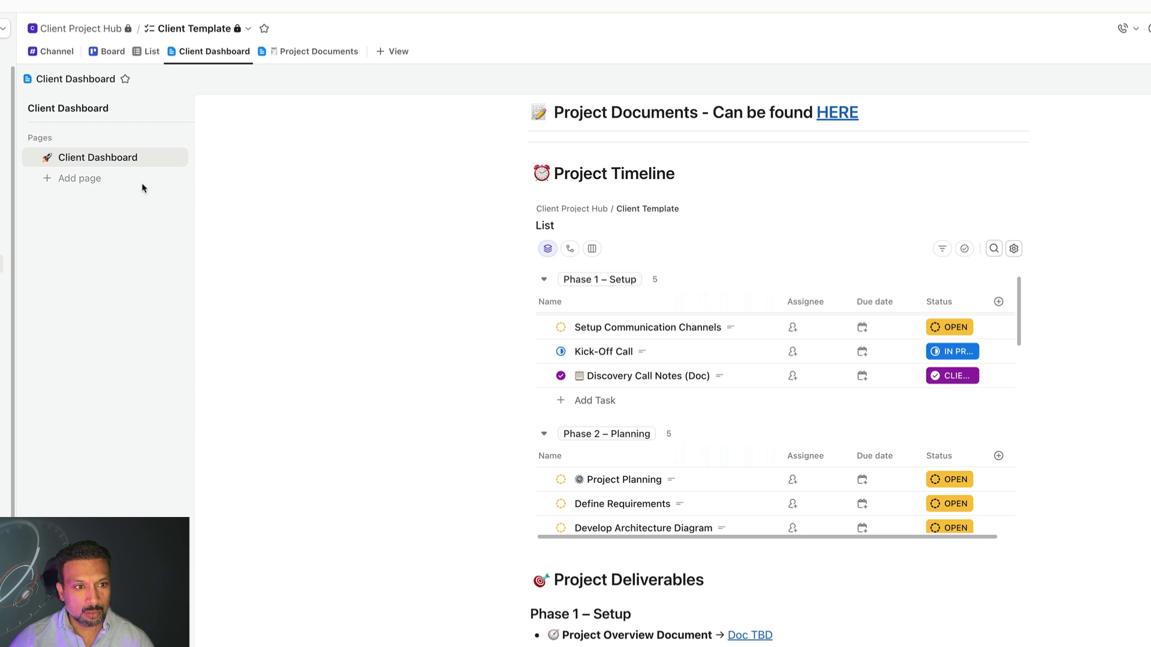
click(148, 52)
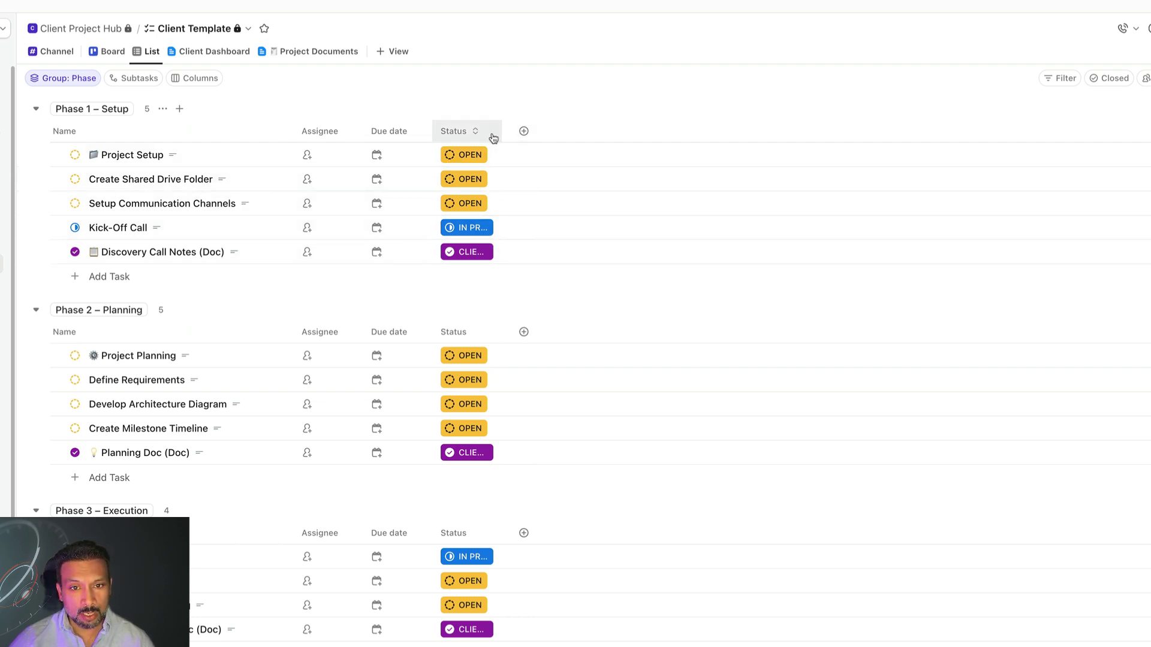
Step: Widen the Status column to show CLIENT REVIEW and IN PROGRESS, then scroll to Phases 4 and 5
click(527, 156)
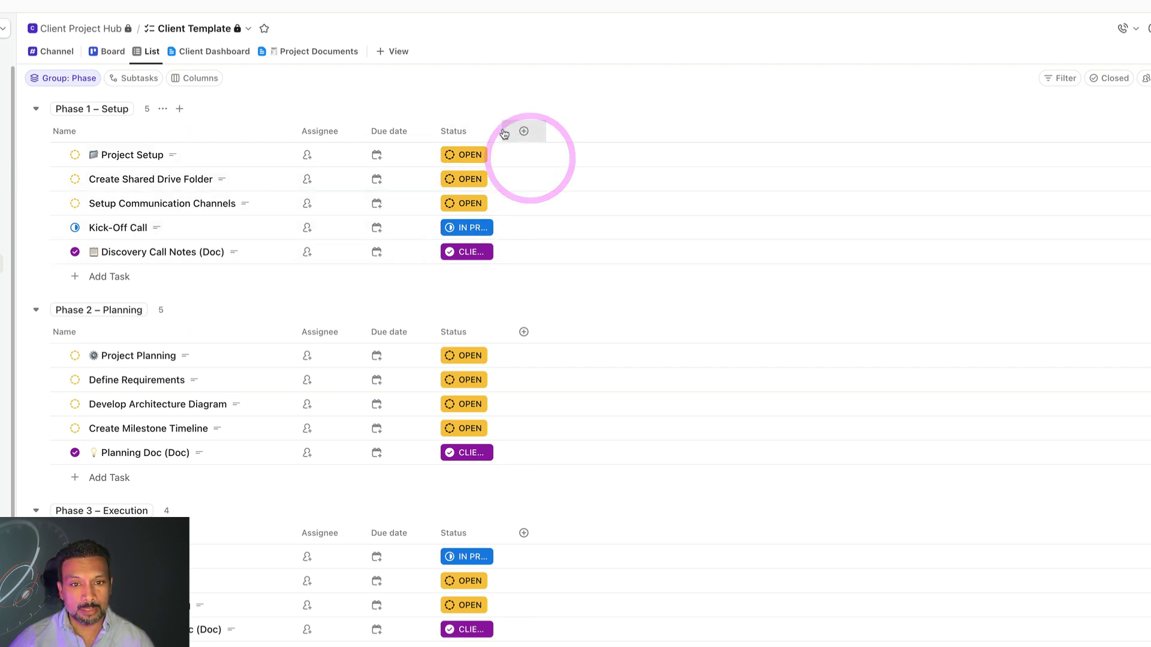
drag(504, 133, 571, 131)
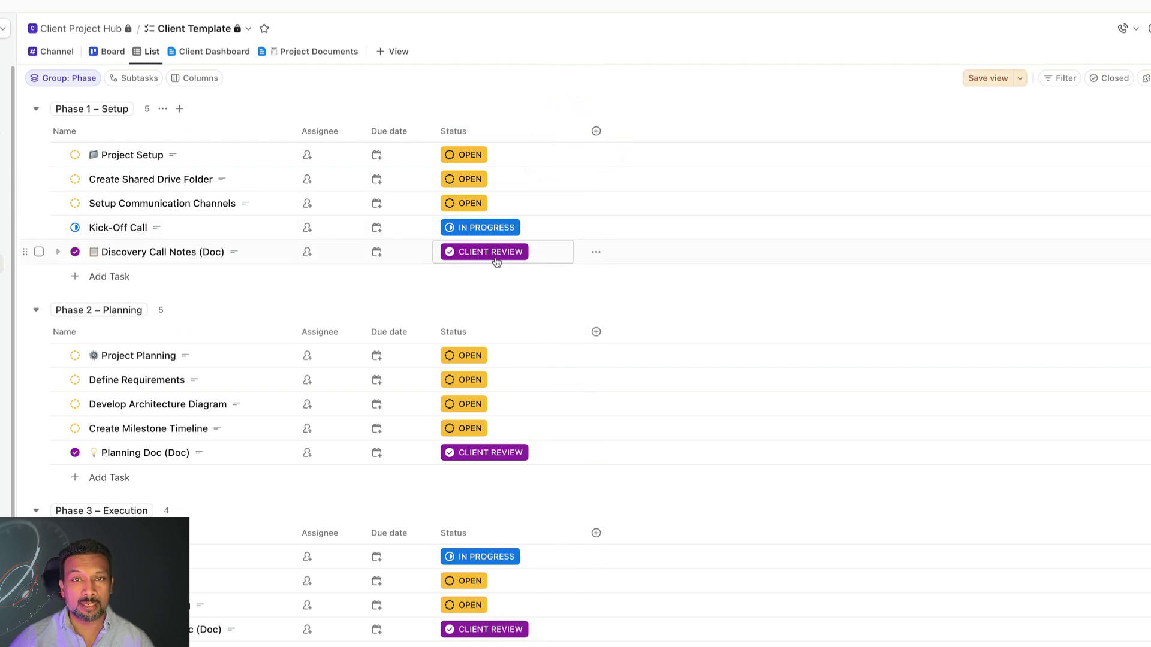
scroll(444, 256, down, 1)
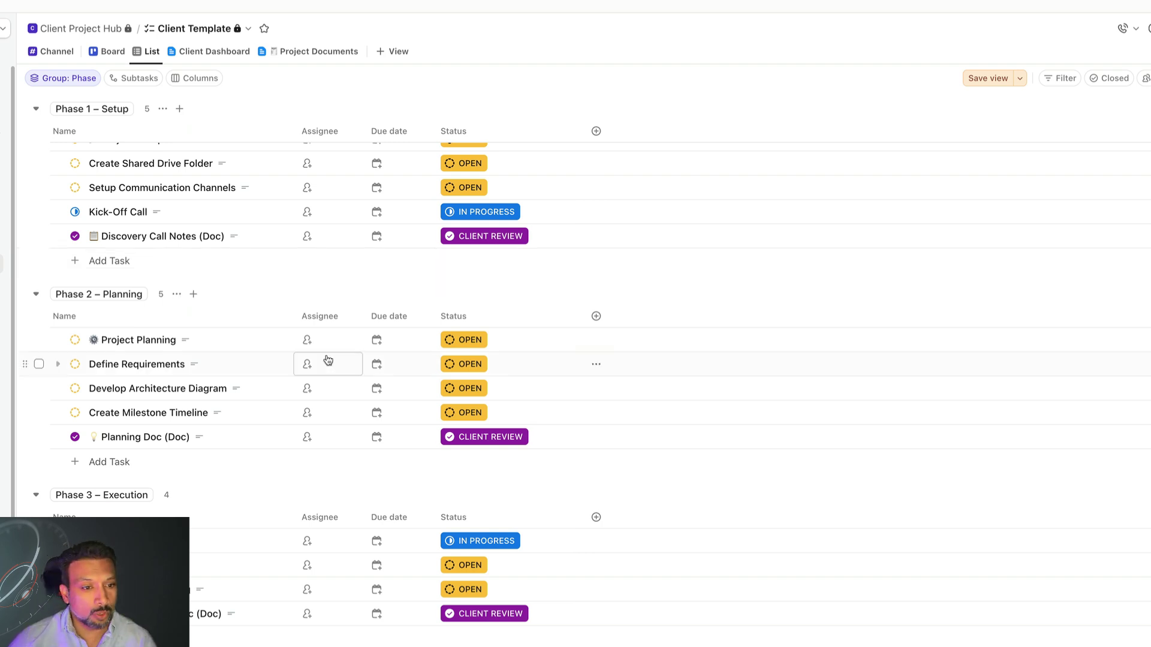
scroll(326, 362, down, 1)
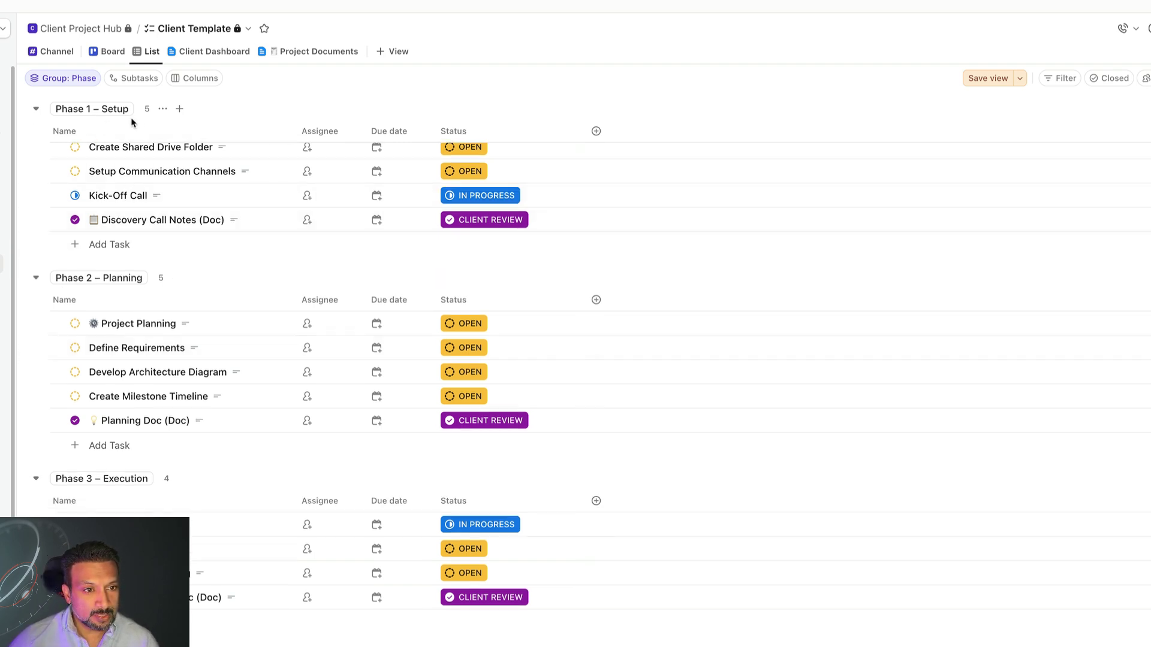
scroll(78, 374, down, 1)
scroll(90, 371, up, 3)
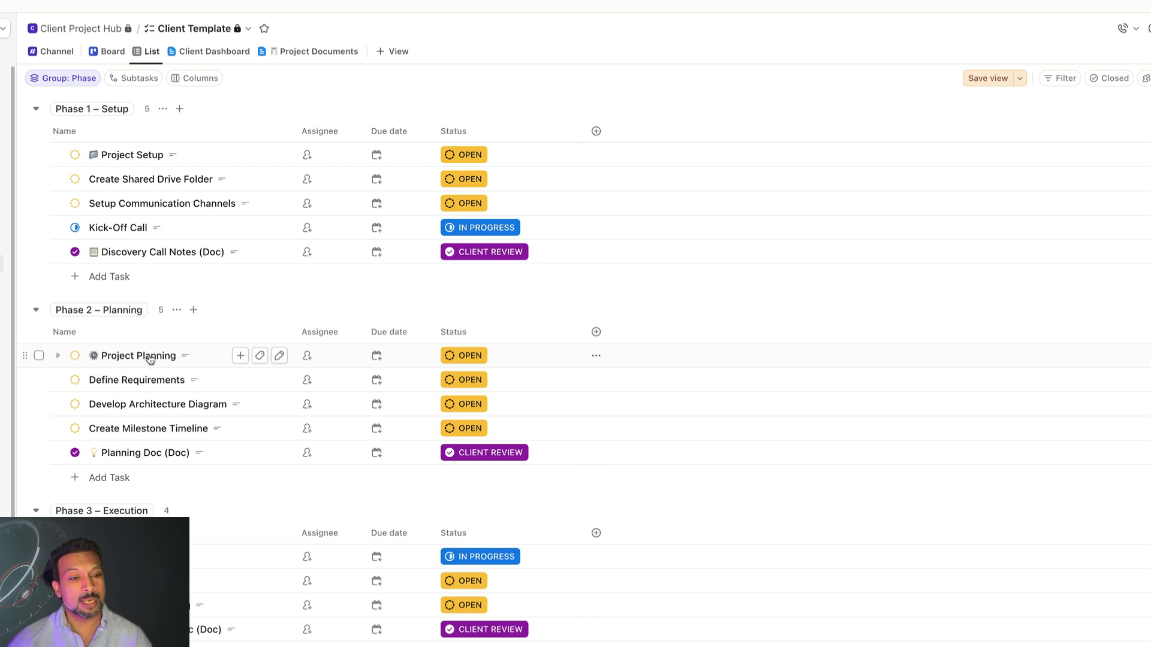
scroll(150, 357, down, 6)
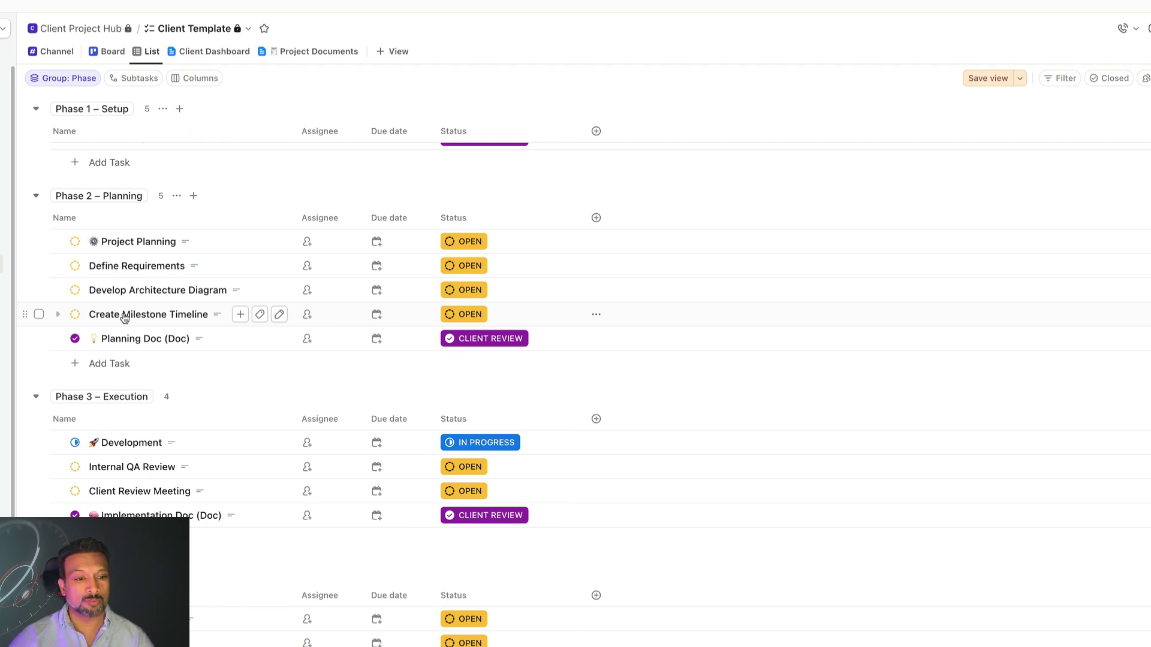
scroll(125, 318, down, 3)
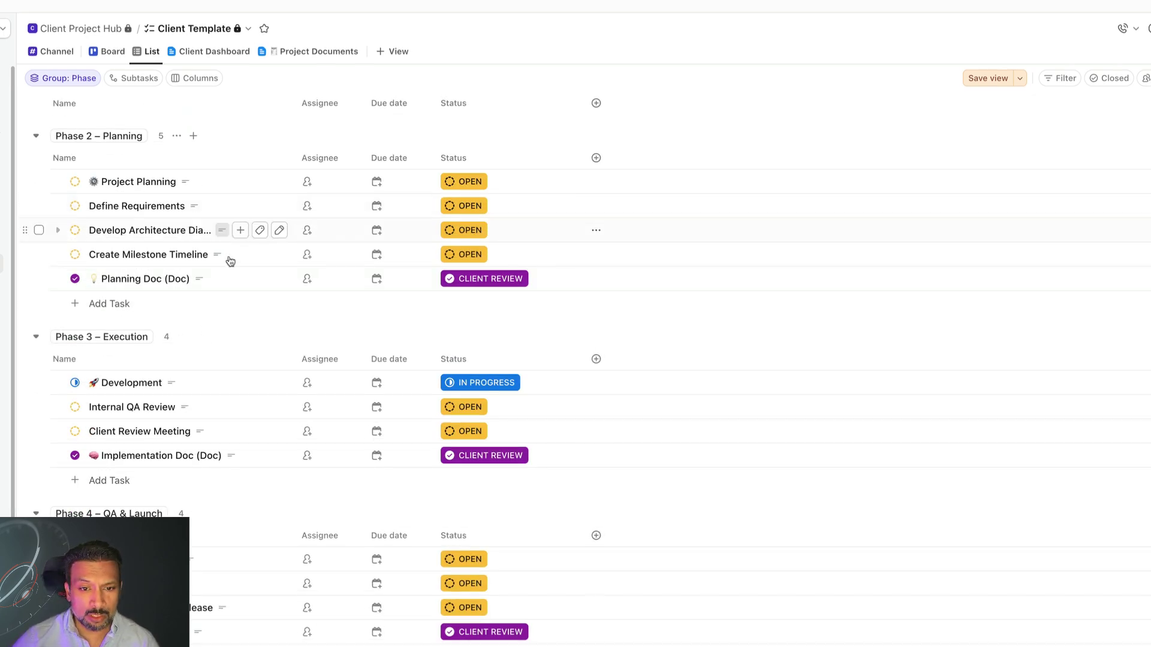
scroll(308, 256, down, 9)
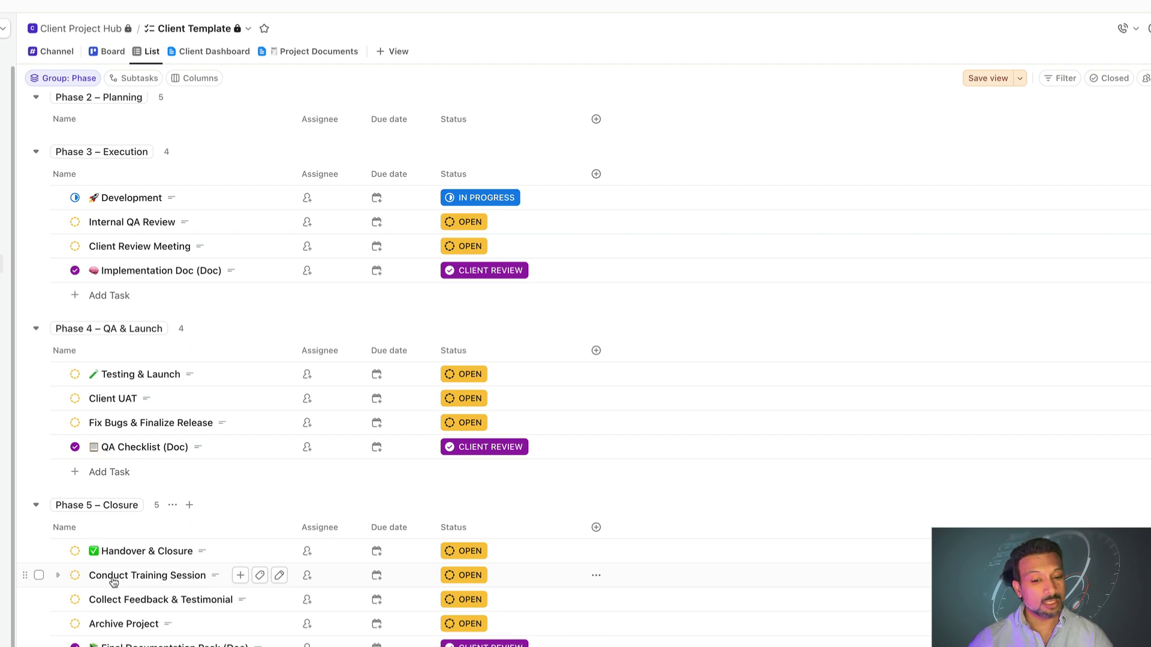
Step: Return to the Client Dashboard doc and highlight the Phase 5 – Handover & Closure heading
click(214, 51)
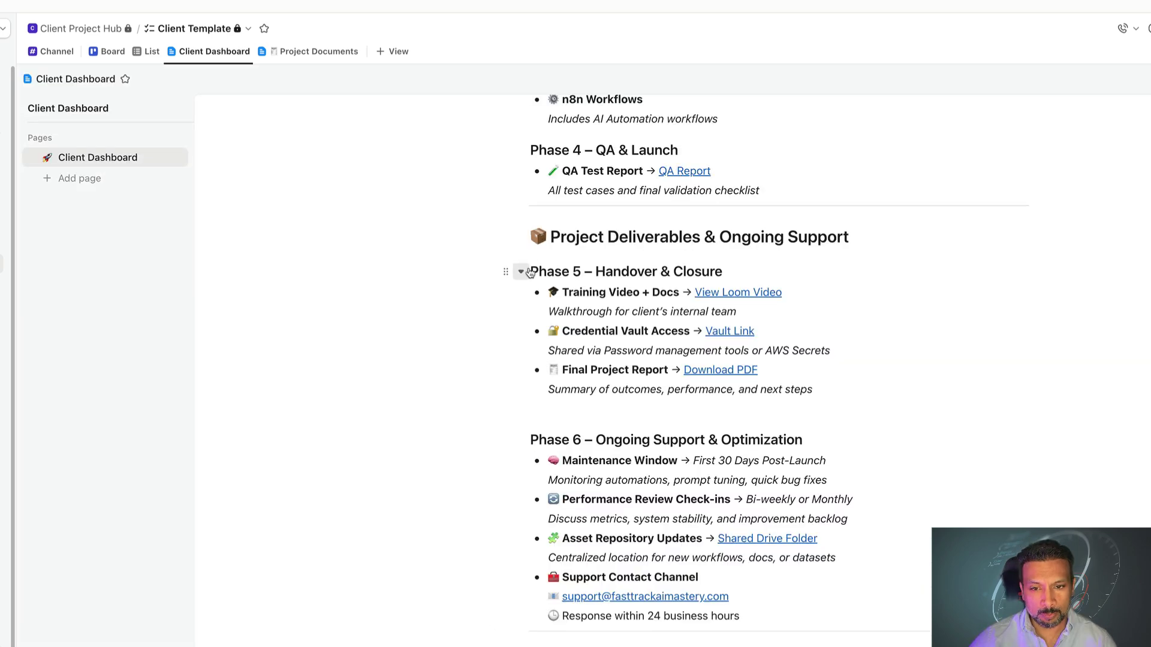
drag(825, 274, 532, 273)
scroll(655, 340, down, 6)
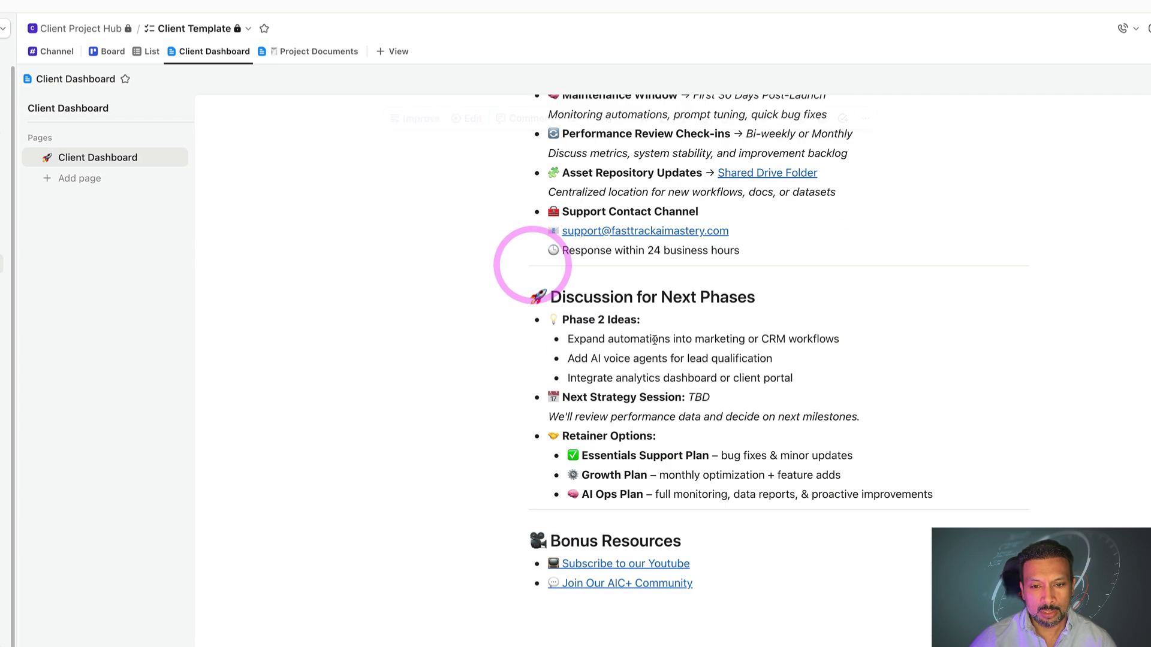
scroll(655, 340, up, 7)
scroll(861, 407, down, 1)
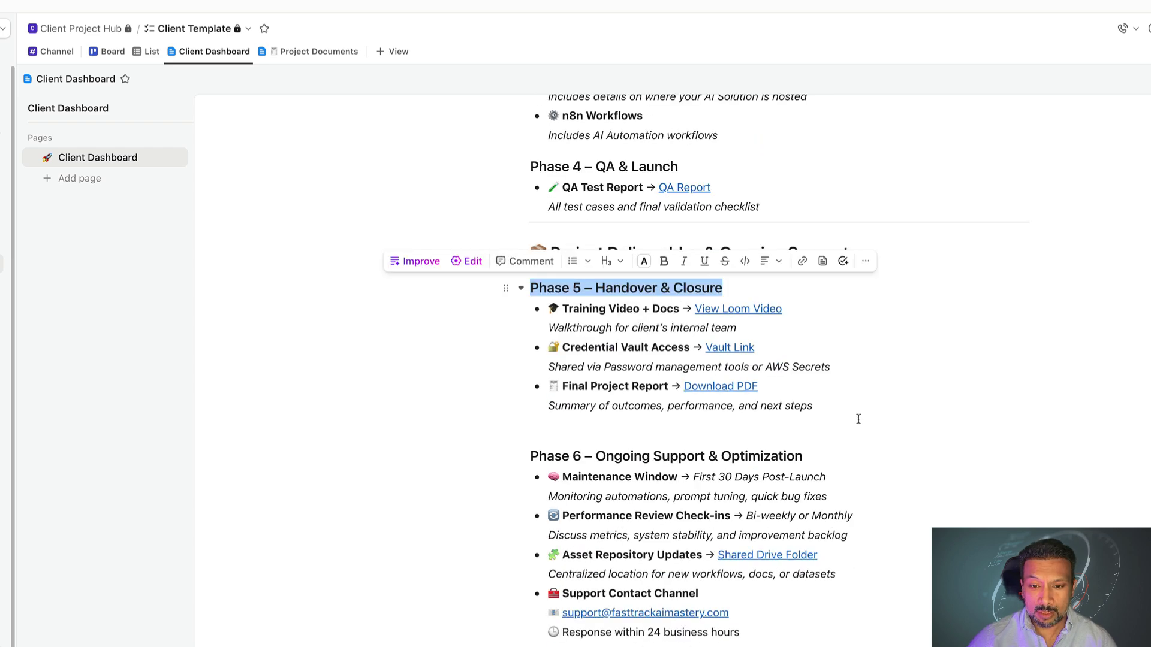
click(840, 444)
Step: Highlight the Phase 6 heading and scroll down to the Phase 2 Ideas under Discussion for Next Phases
drag(837, 451, 545, 448)
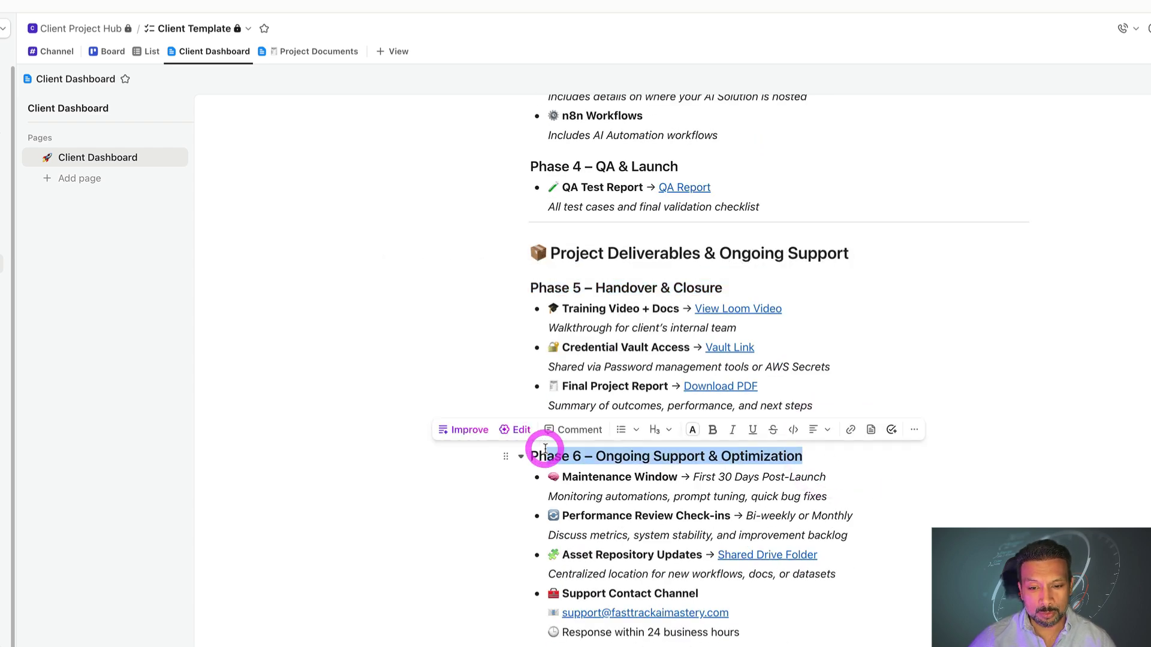
scroll(545, 448, down, 2)
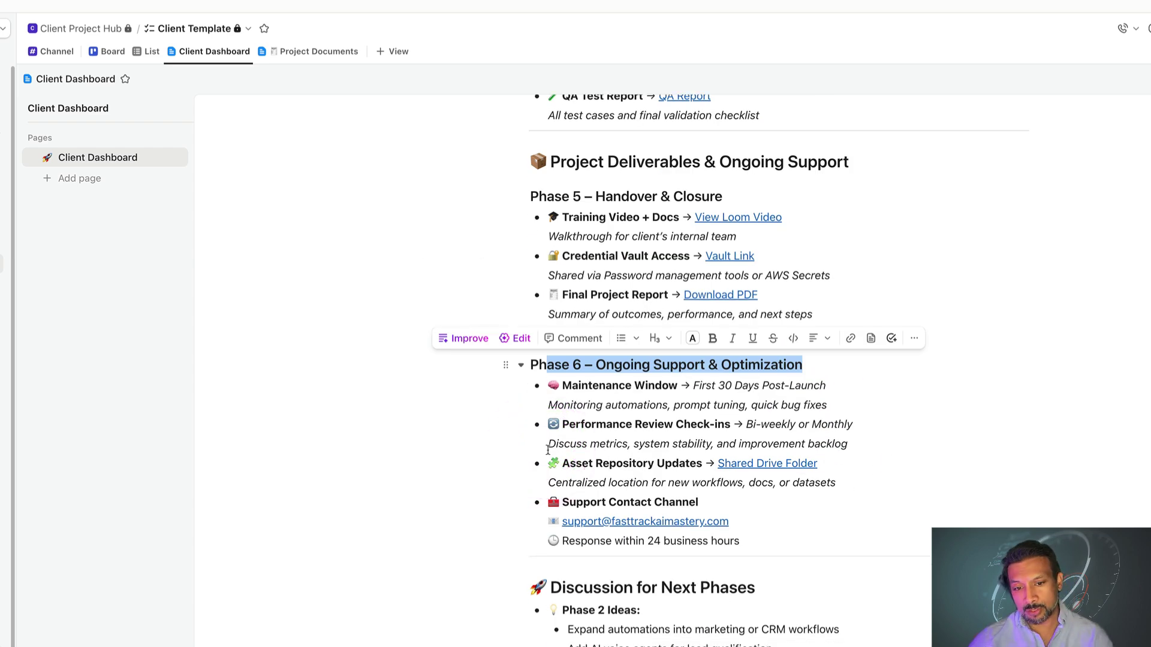
scroll(548, 449, down, 1)
click(889, 350)
scroll(811, 406, down, 1)
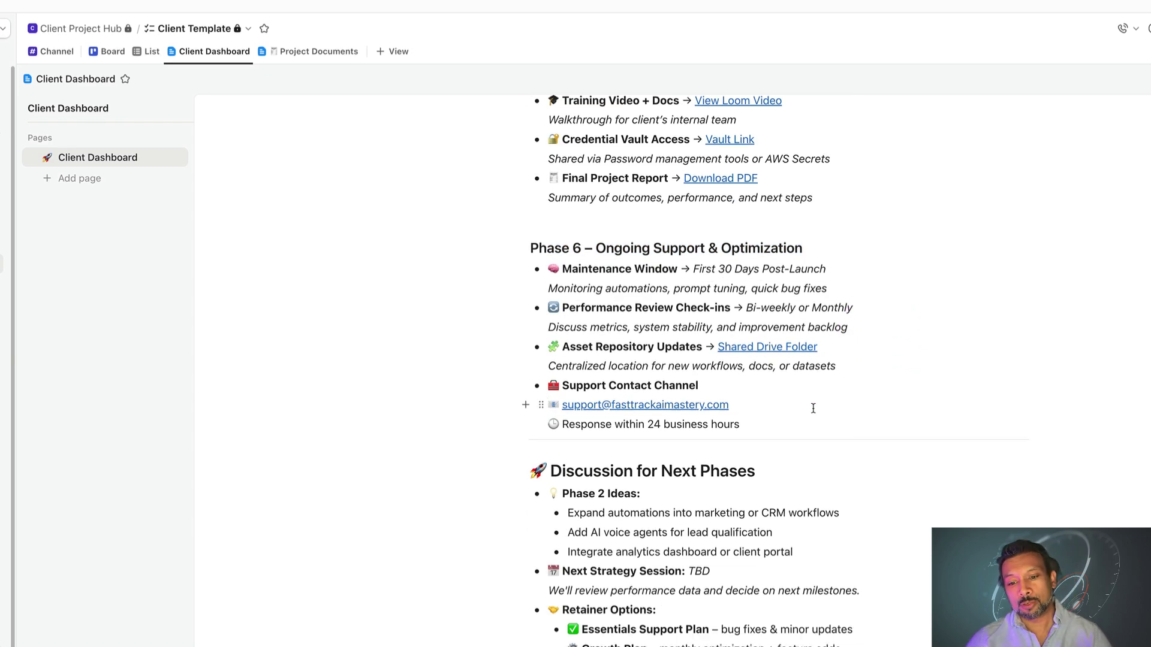
scroll(814, 408, down, 3)
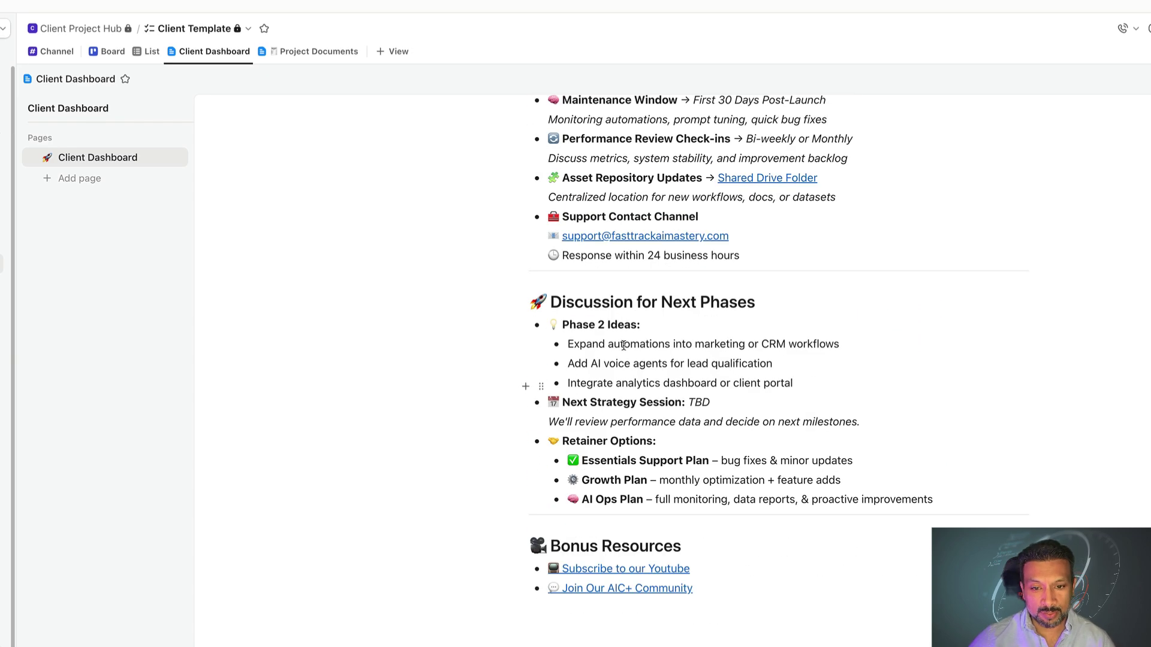
click(682, 326)
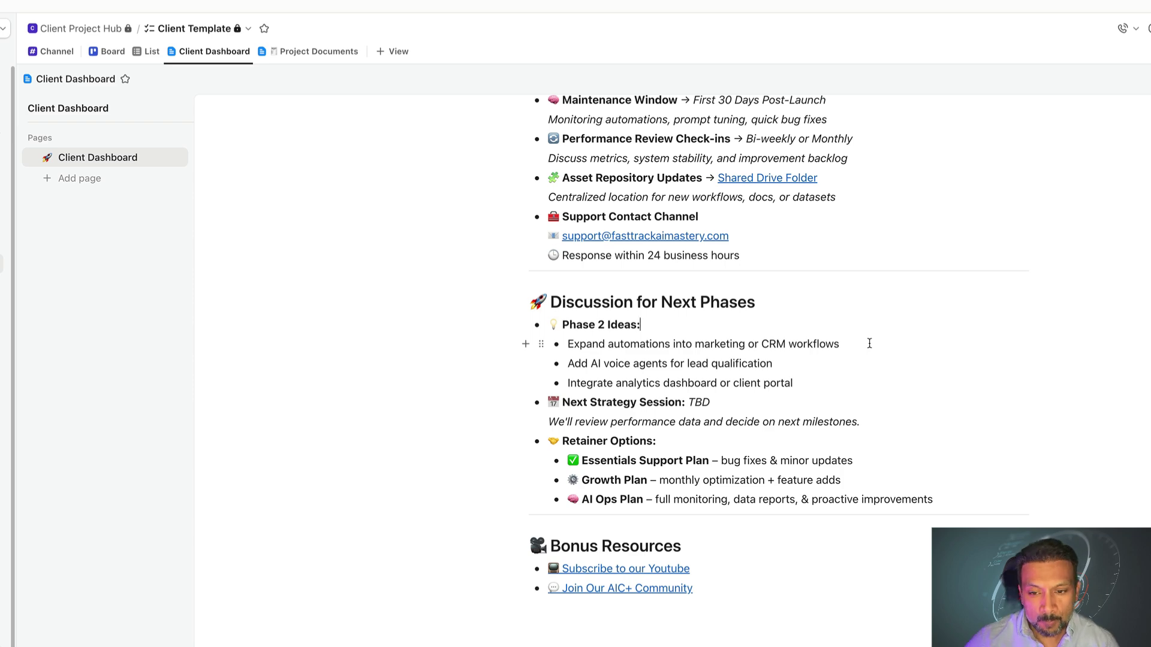
Step: Try the Youtube, AIC+ Community and FastTrack AI Mastery Website links, then scroll to Meet the Team
scroll(870, 343, down, 5)
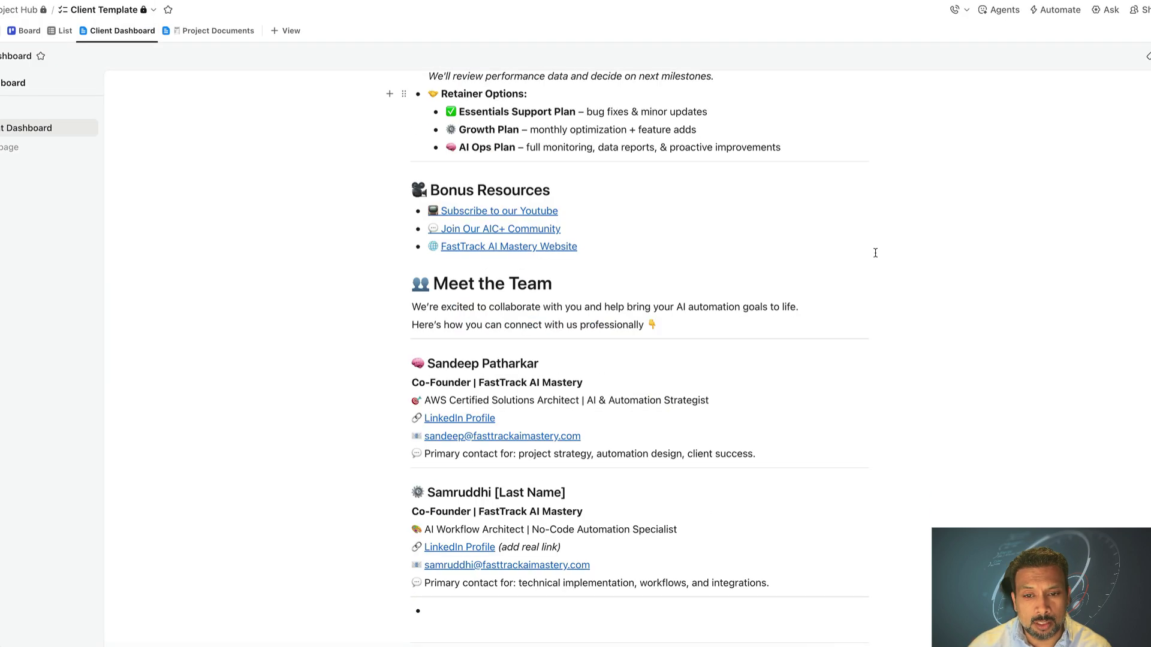
click(519, 215)
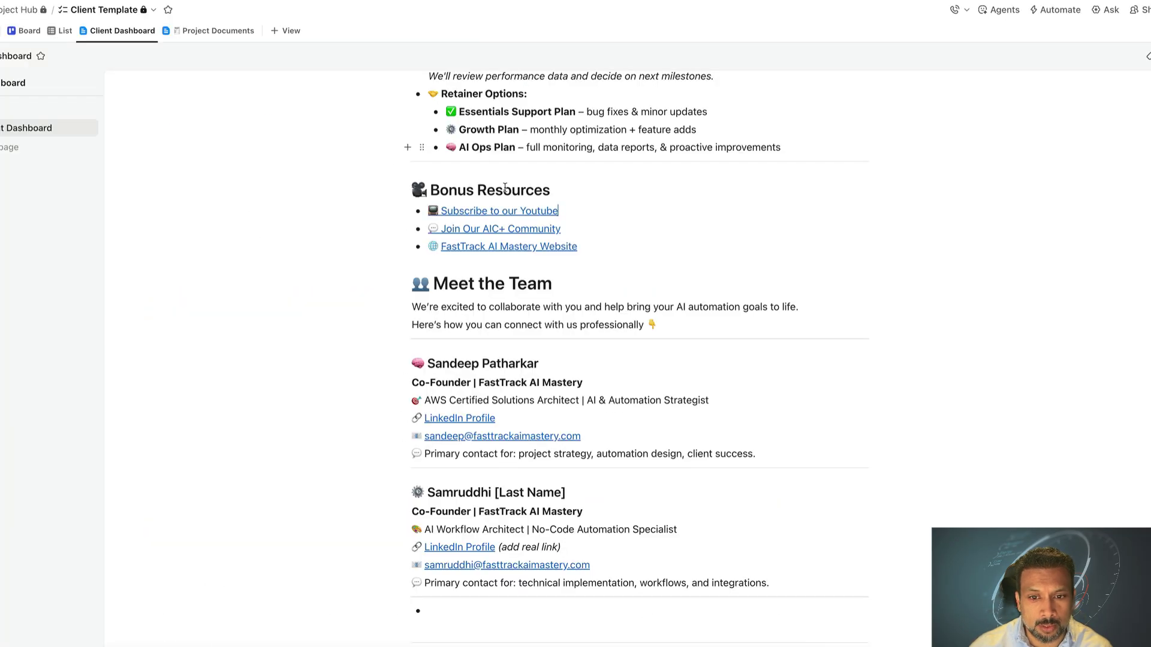
click(516, 228)
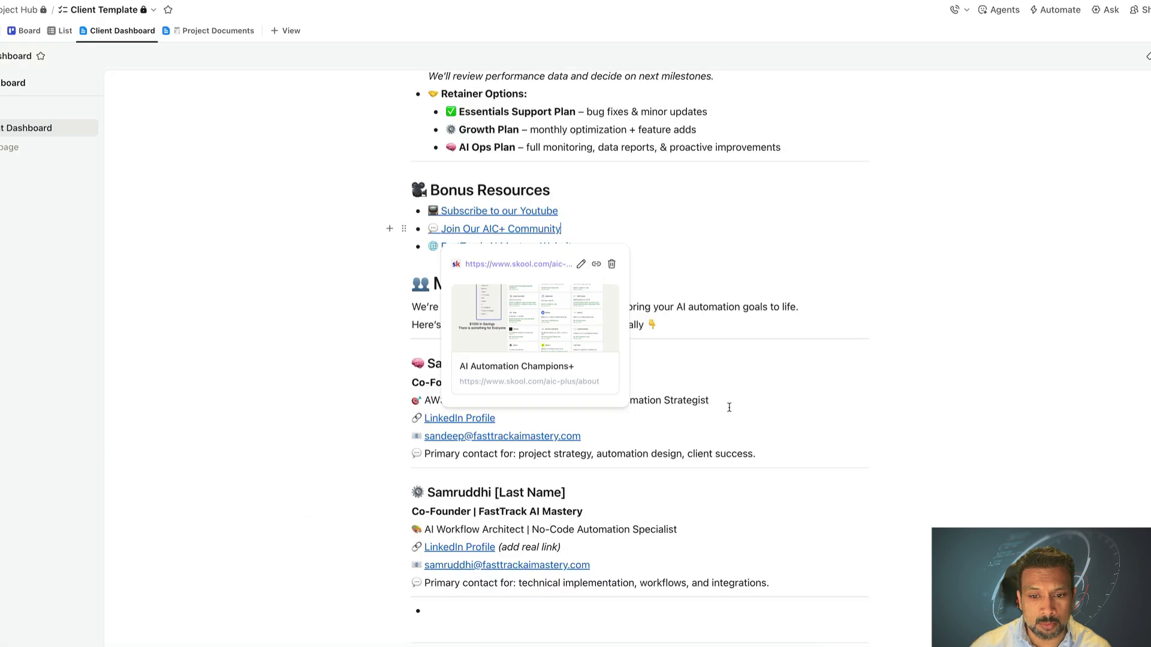
click(940, 370)
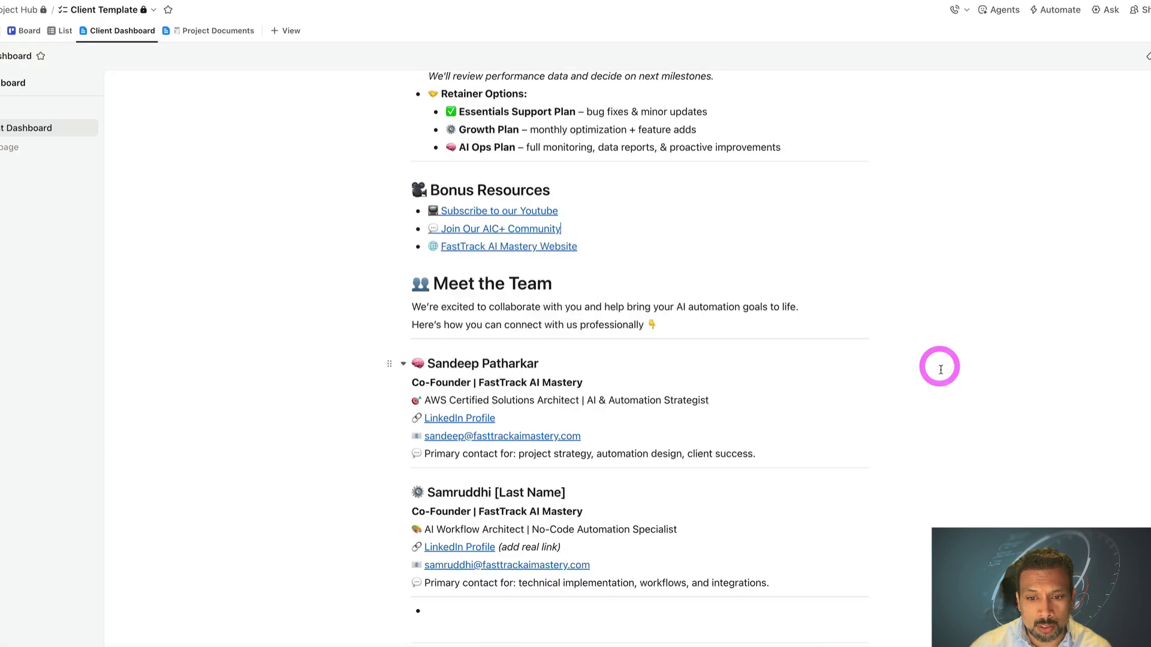
click(555, 253)
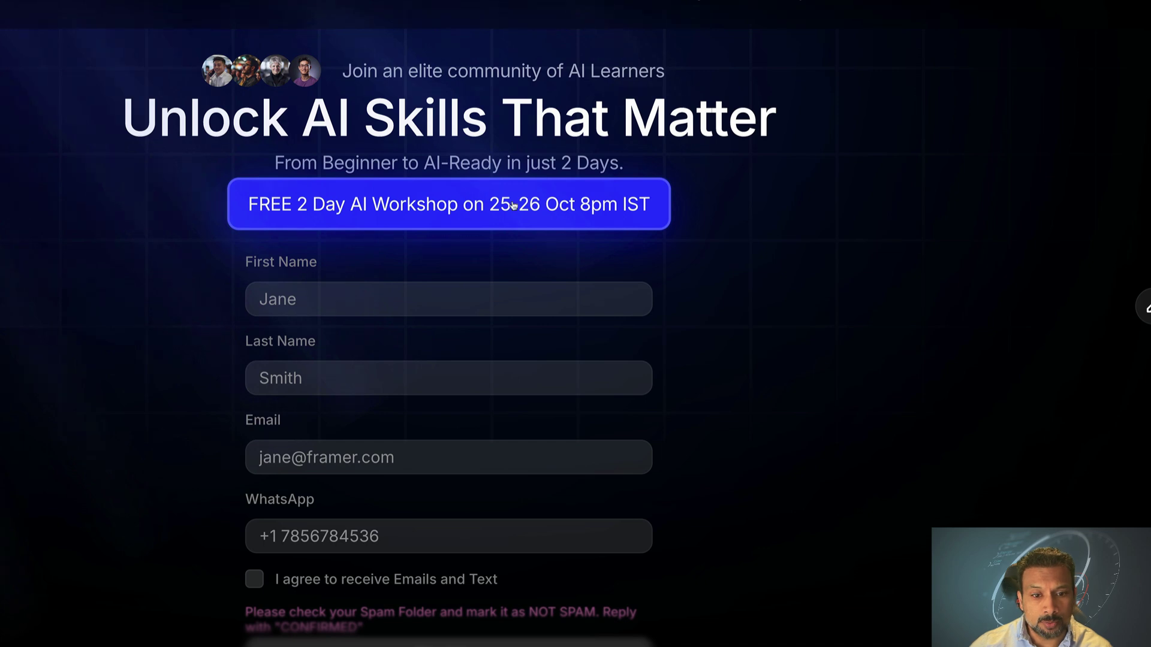
scroll(513, 205, down, 3)
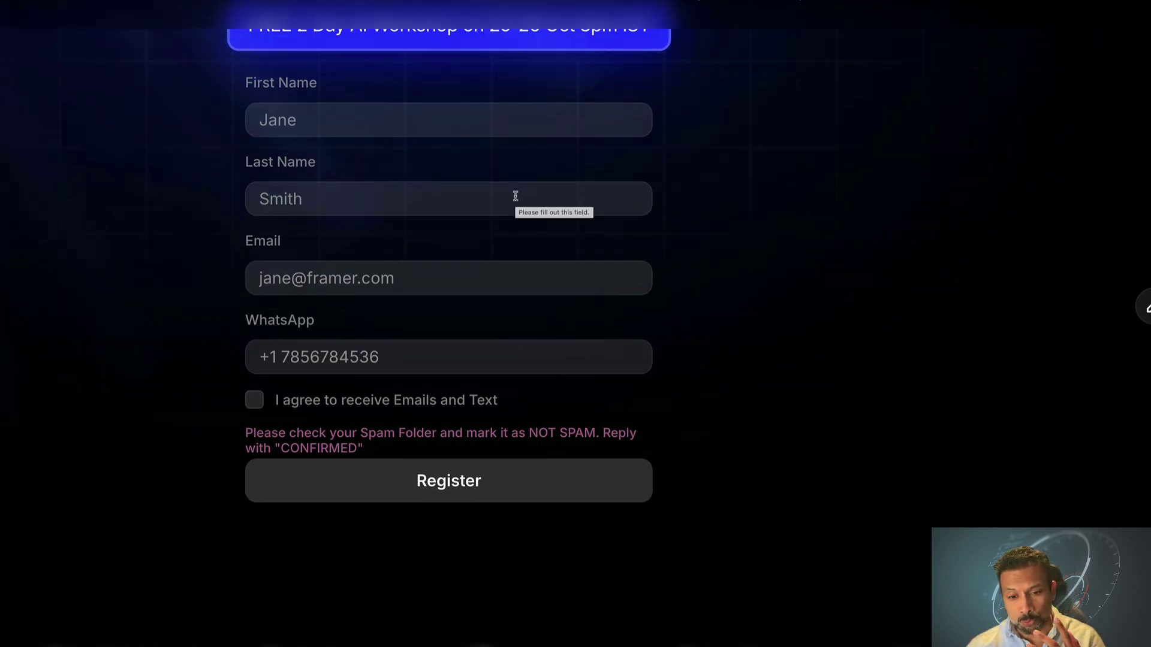
scroll(515, 195, up, 3)
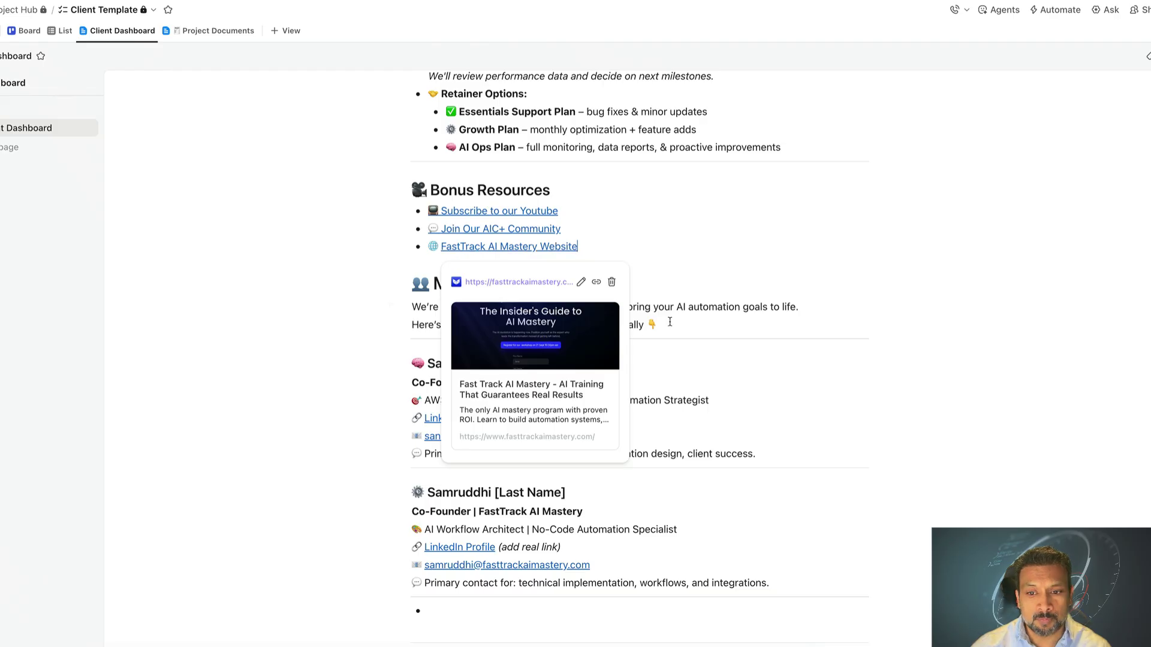
scroll(636, 300, down, 3)
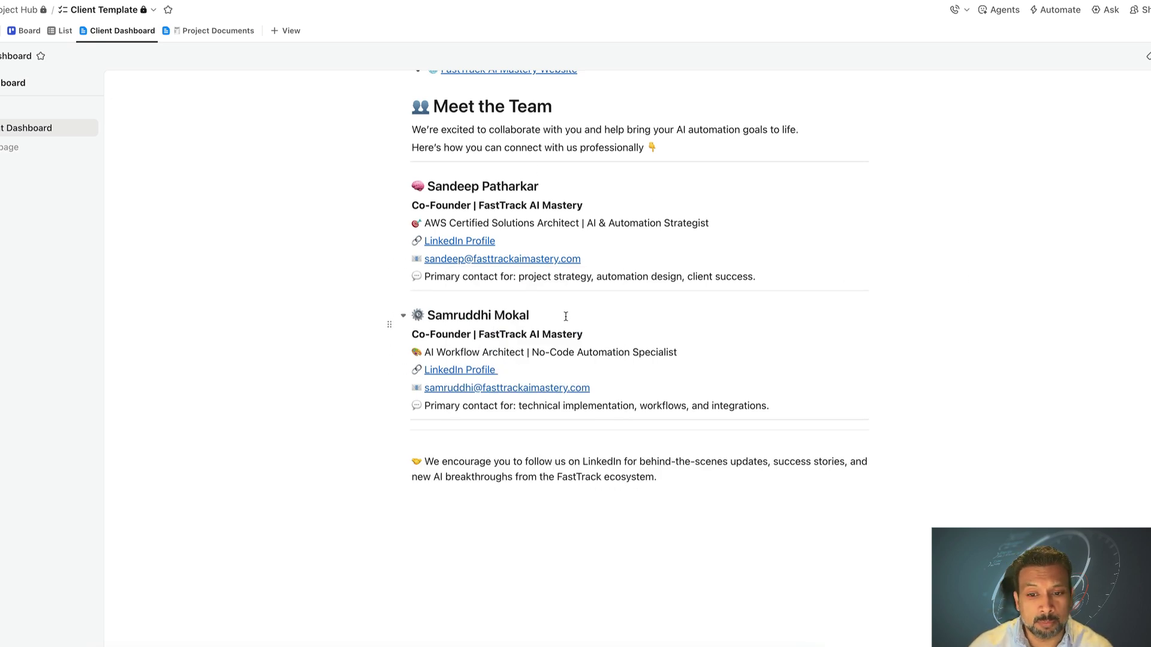
click(497, 426)
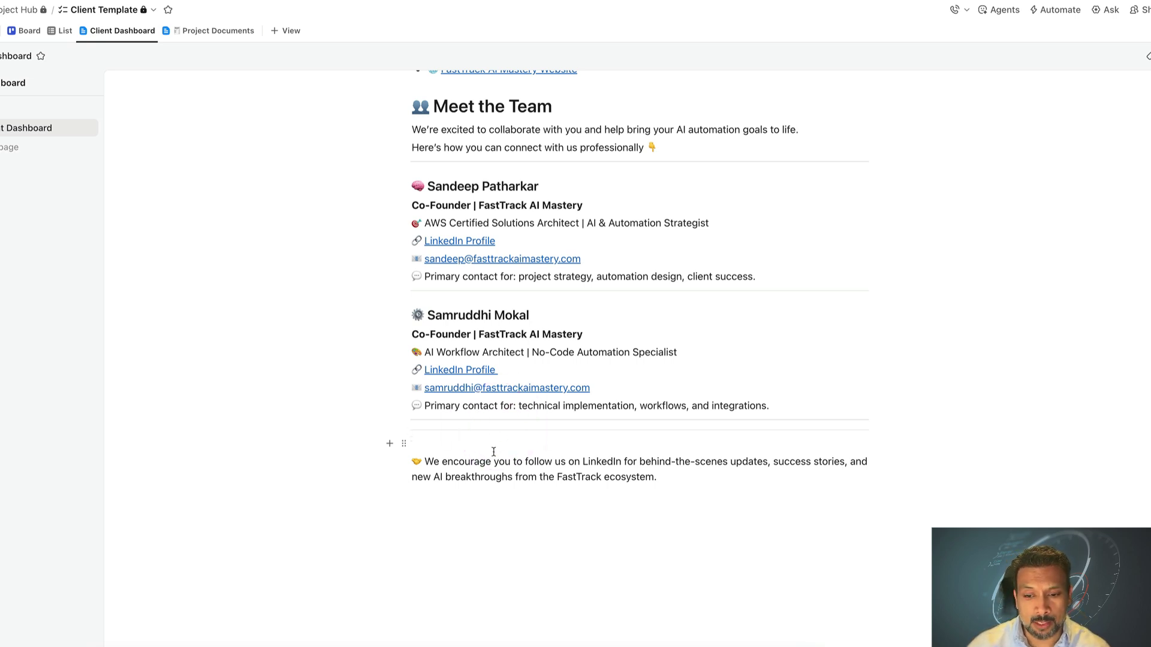